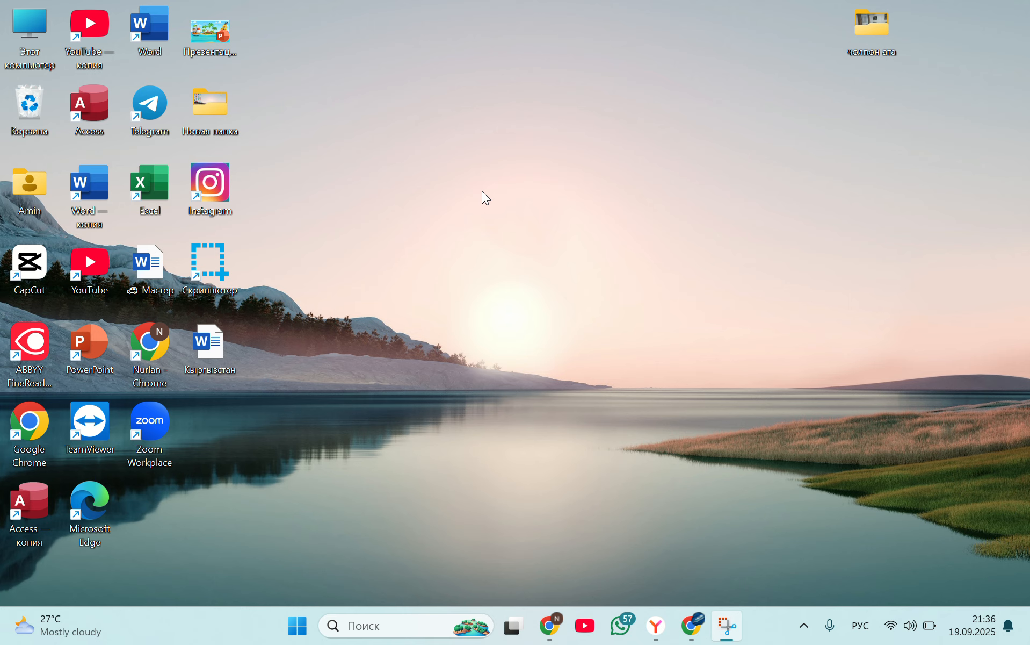
Start Word and create a new blank document.
double_click(93, 192)
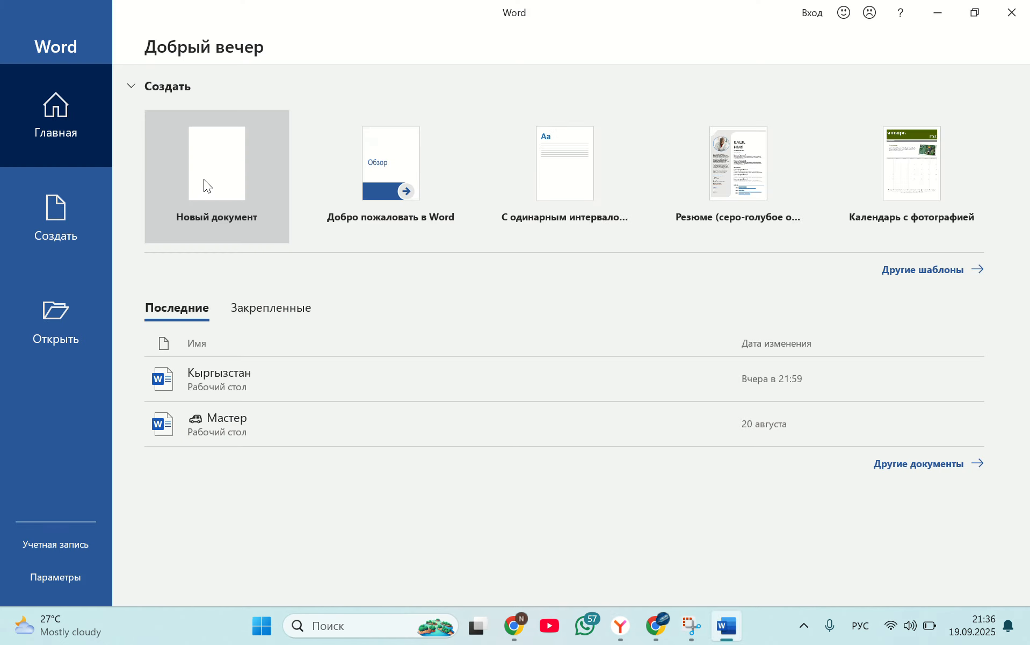
click(203, 179)
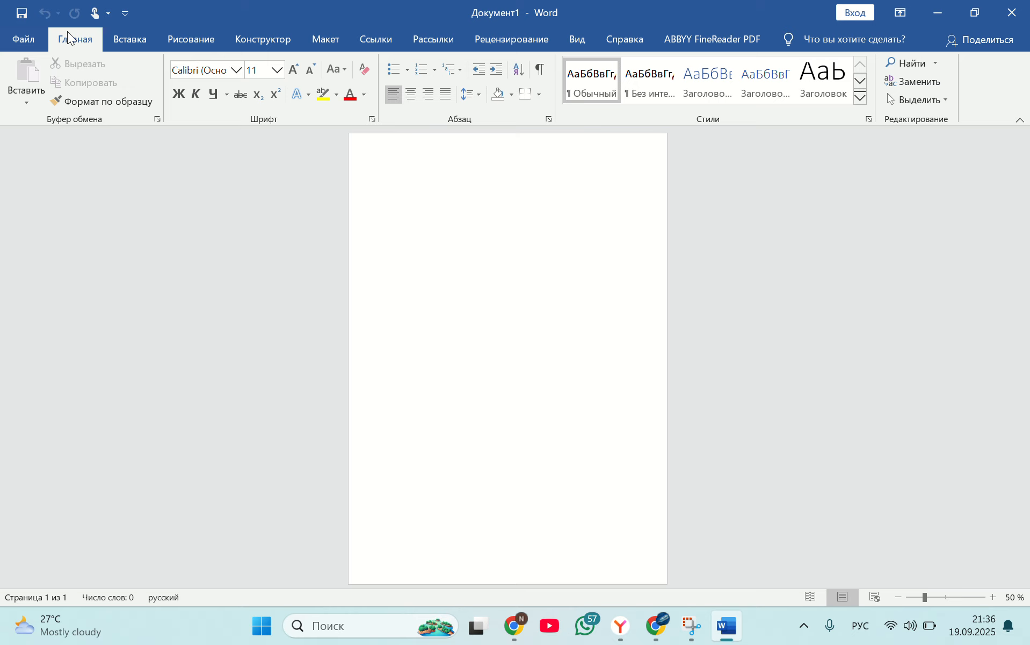
Preview a table of 2 columns and 7 rows on the page without inserting it.
click(131, 37)
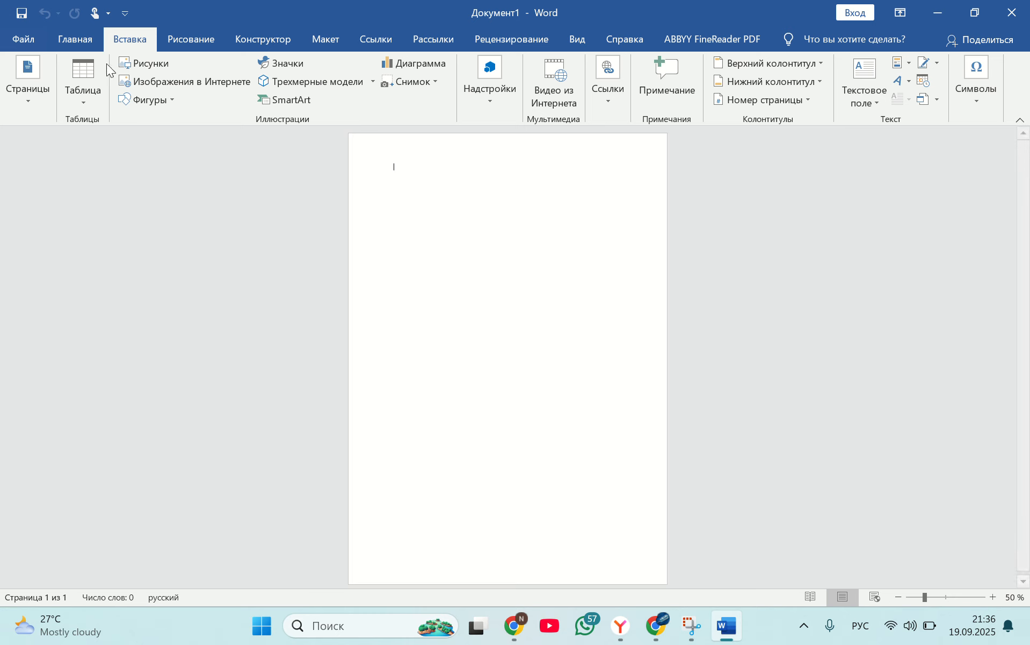
click(79, 99)
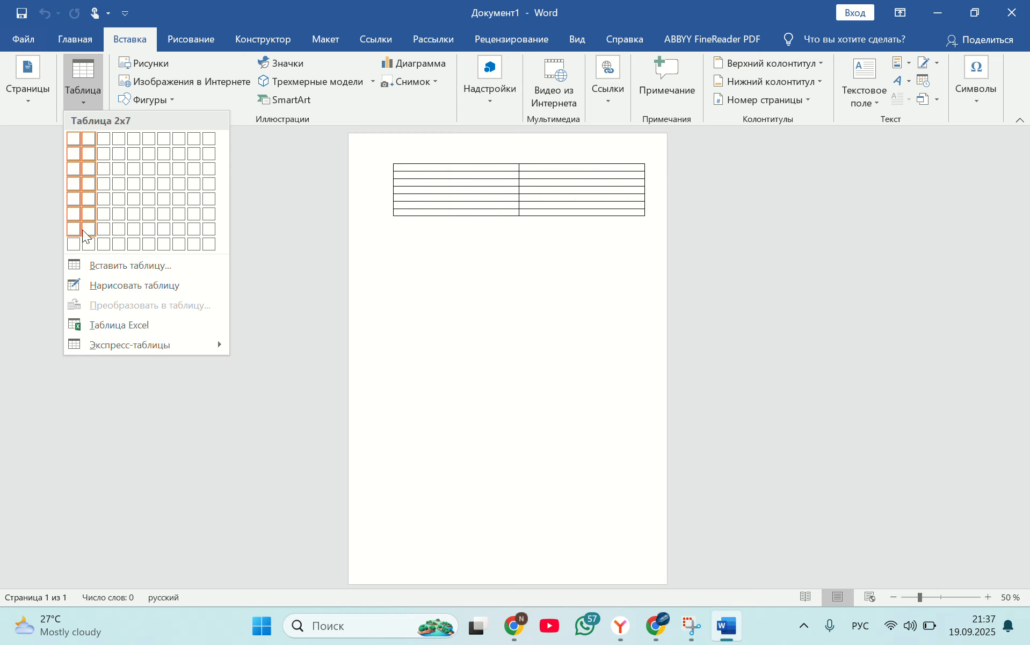
Increase the font size to 24 at the start of the blank document.
click(76, 46)
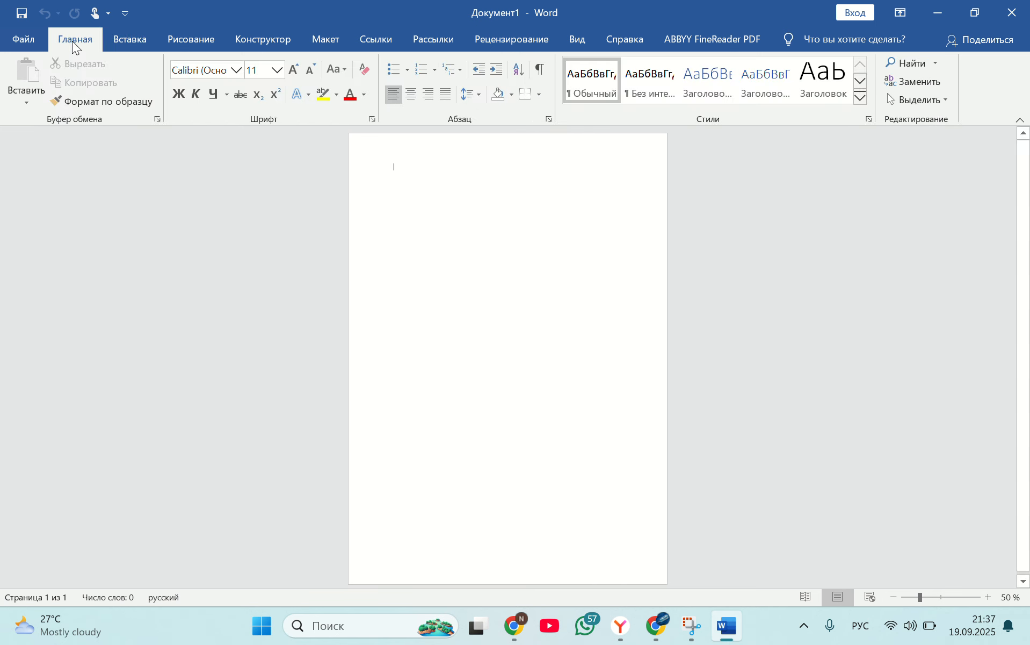
click(296, 73)
click(296, 73)
click(298, 78)
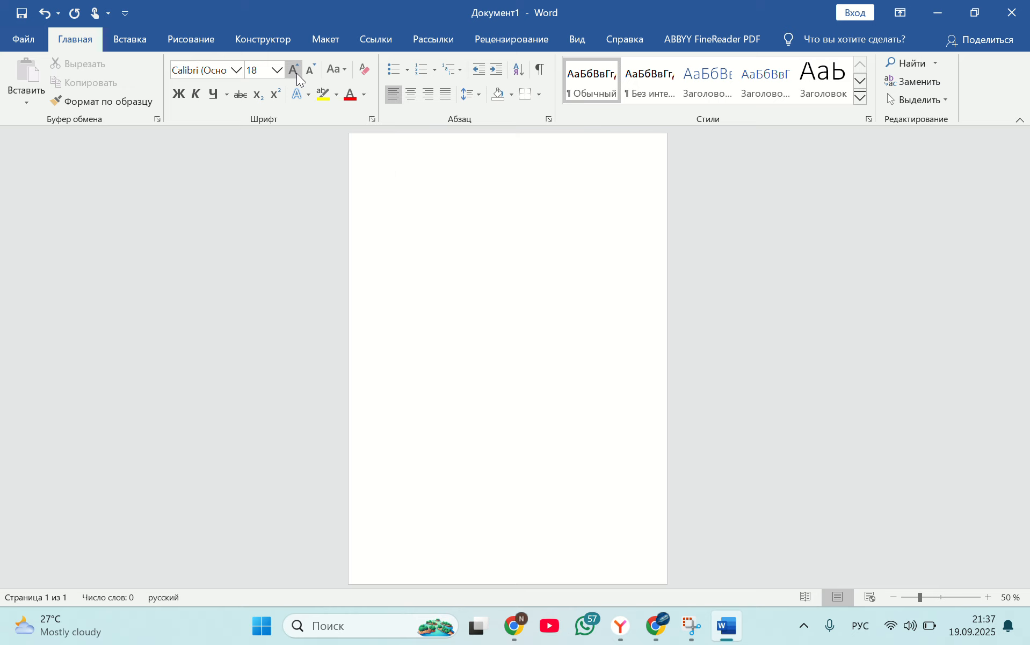
text(а)
key(BackSpace)
click(294, 72)
click(294, 72)
click(294, 71)
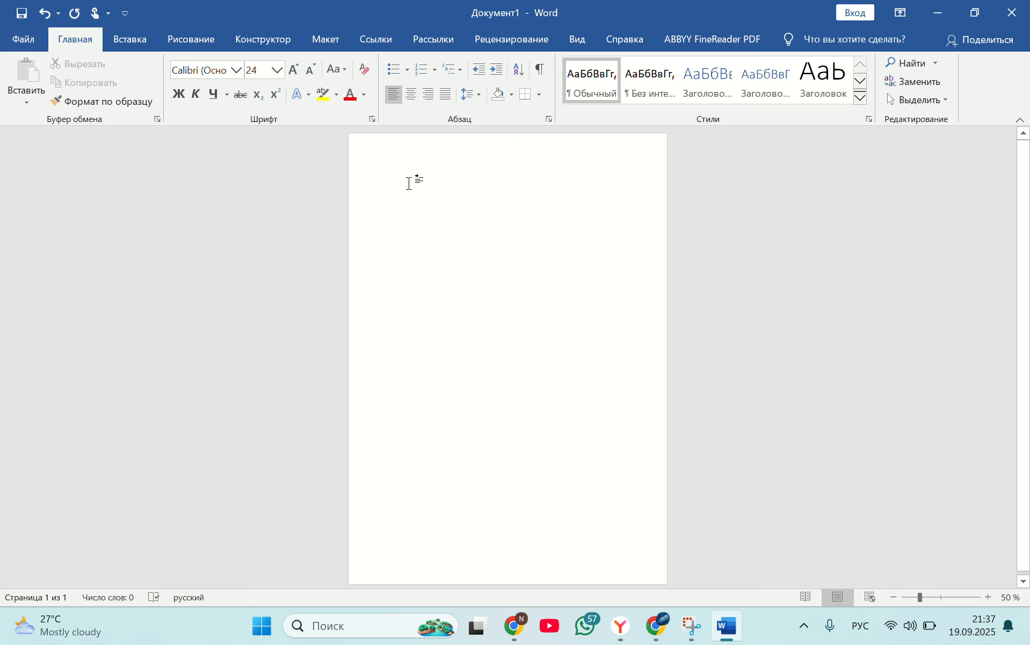
text(пакием)
key(BackSpace)
key(BackSpace)
key(BackSpace)
key(BackSpace)
key(BackSpace)
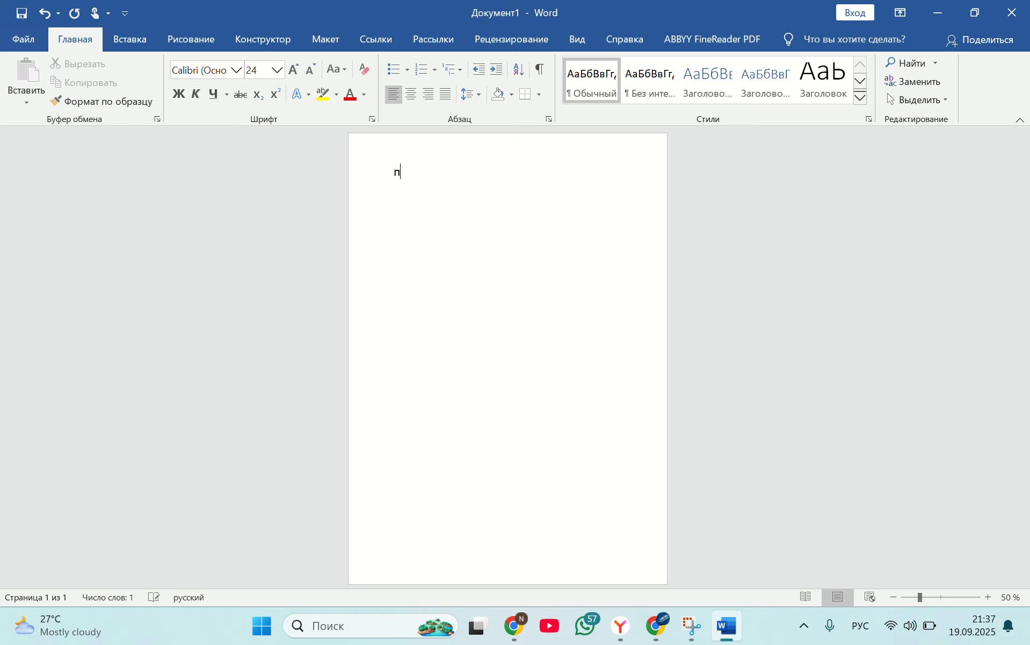
key(BackSpace)
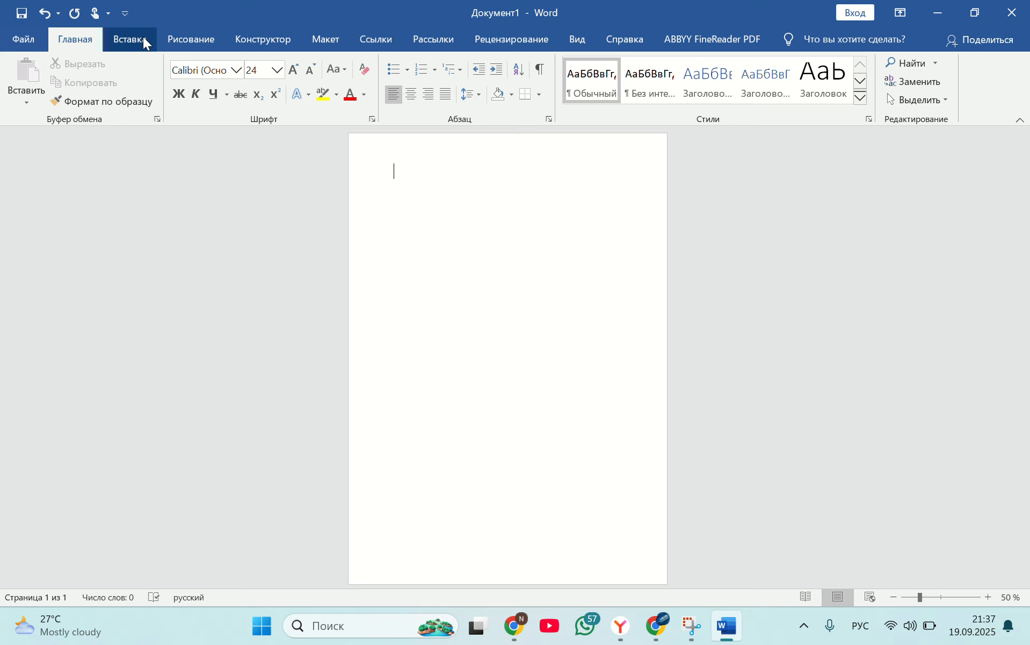
Insert a table with 2 columns and 1 row at the start of the page.
click(141, 42)
click(91, 74)
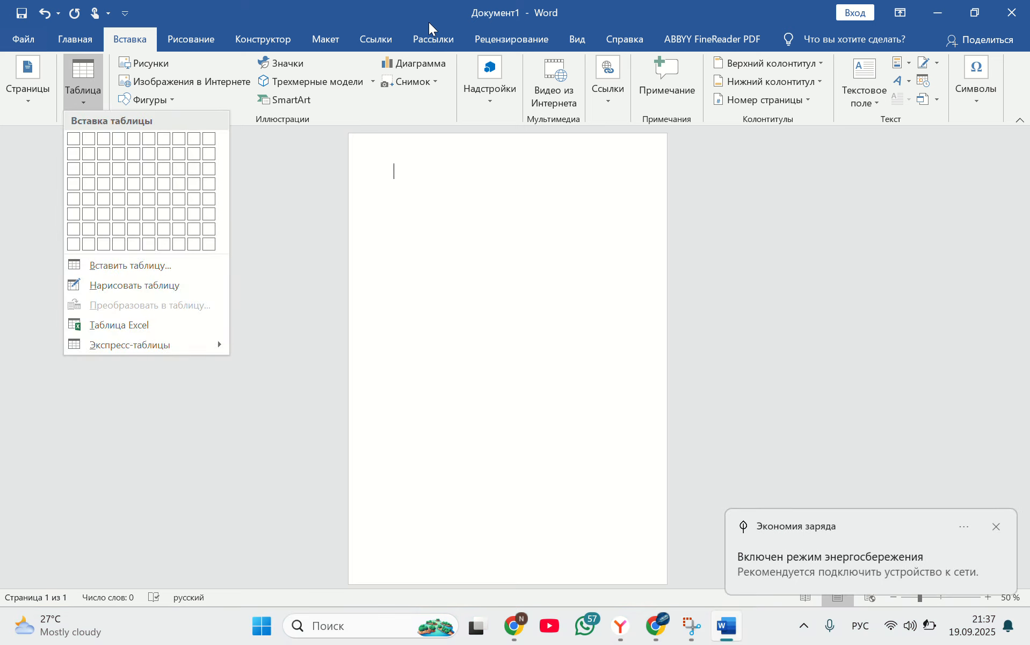
click(435, 39)
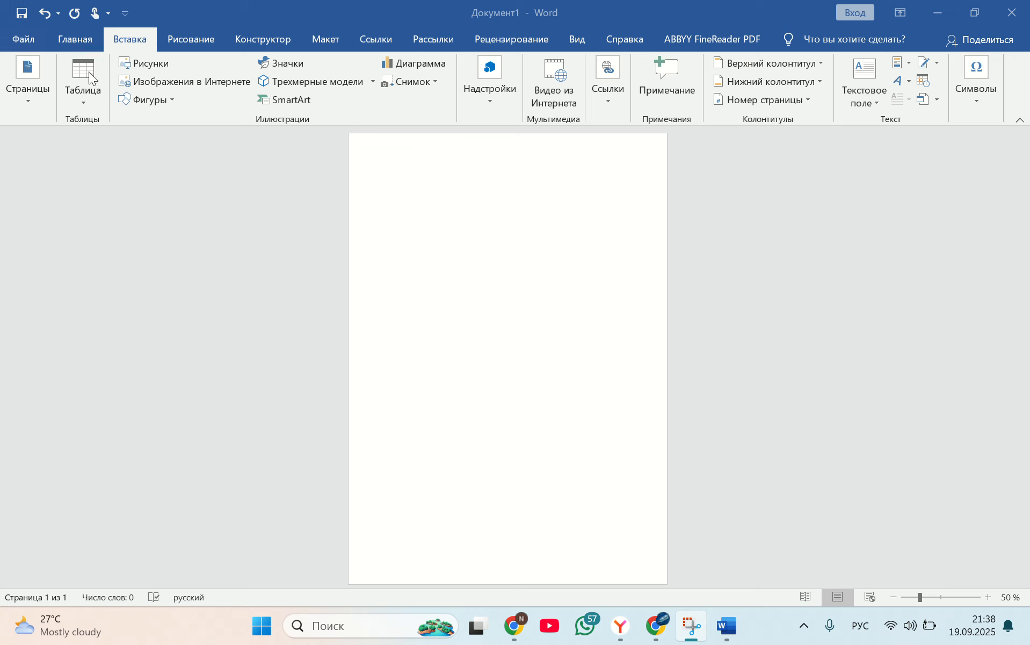
click(73, 73)
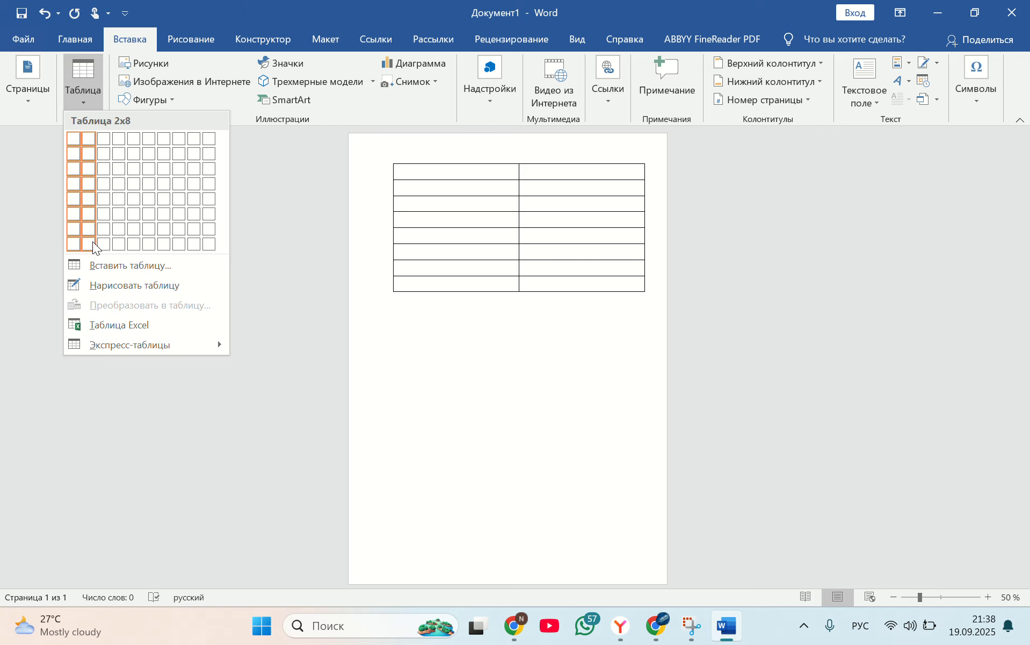
click(87, 139)
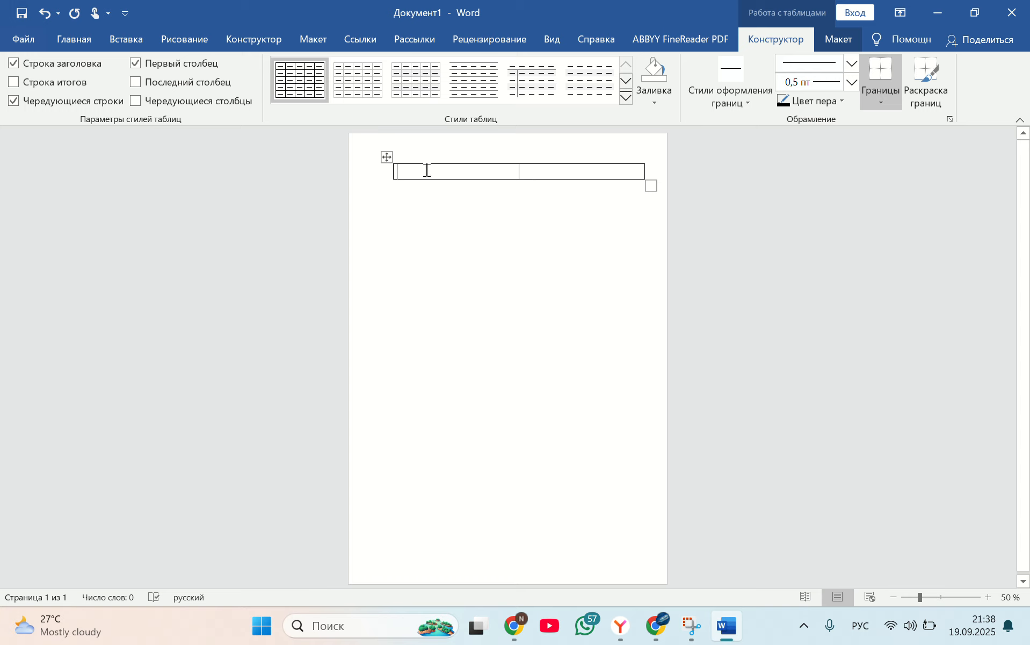
Enter "№" followed by a gap and a person's full name in the table's first cell.
text(№ )
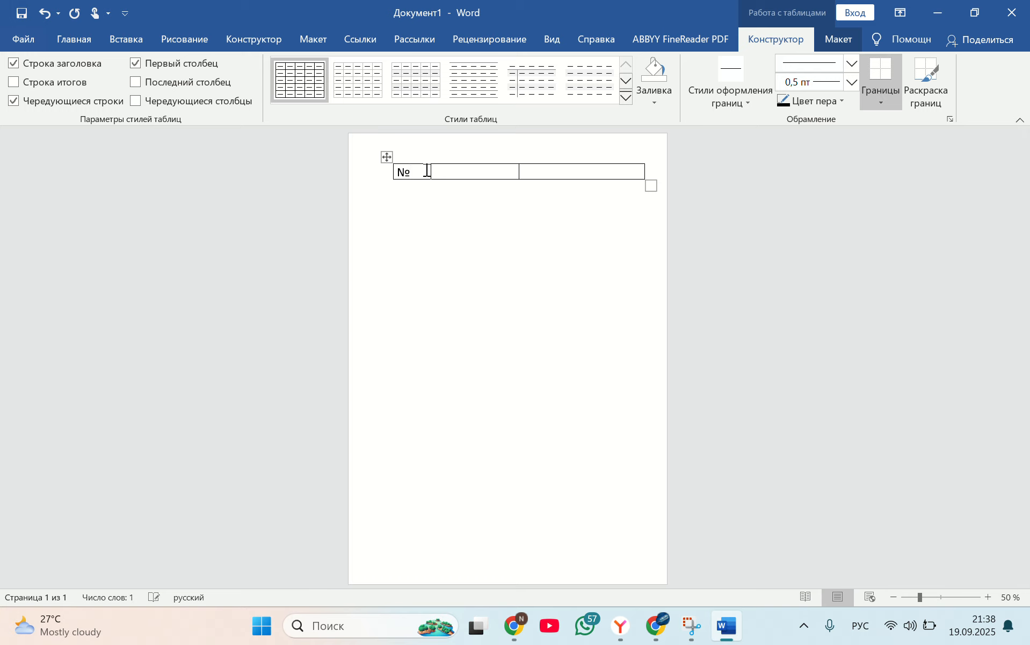
text(Асанов Асан)
Draw a vertical border in the first cell between "№" and the person's name.
click(841, 38)
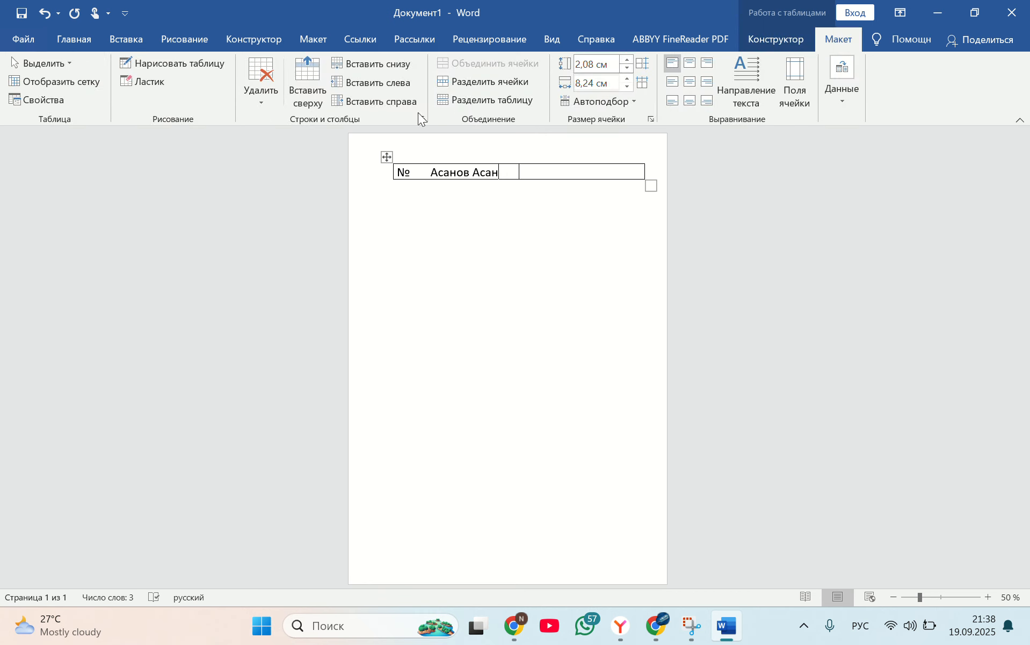
click(161, 60)
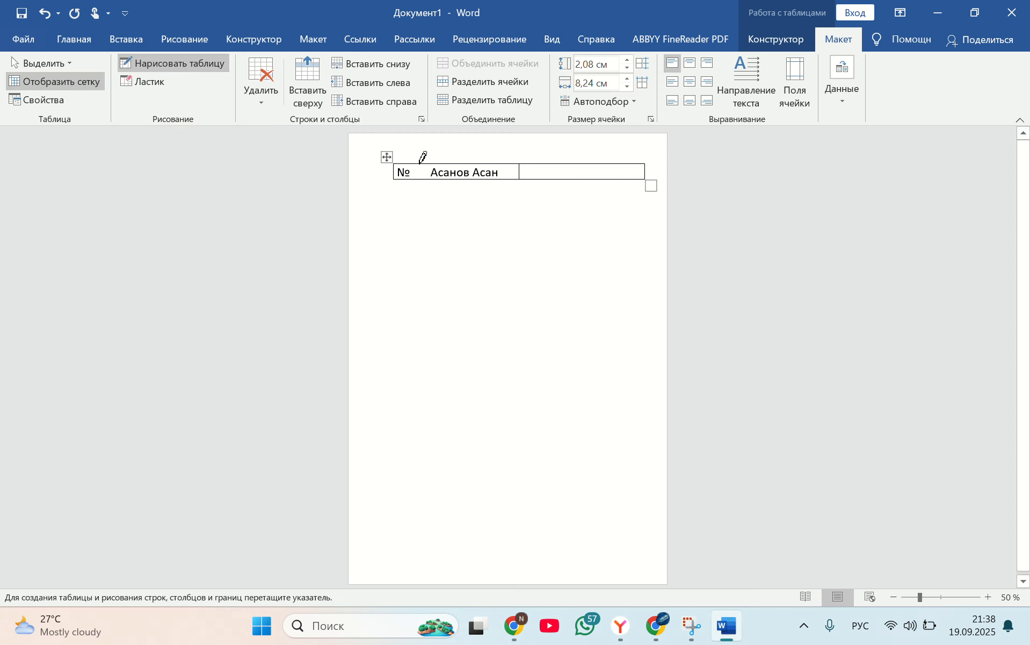
drag(420, 154, 419, 180)
Draw a vertical border inside the table's empty last cell and erase it again.
drag(573, 160, 574, 186)
click(150, 78)
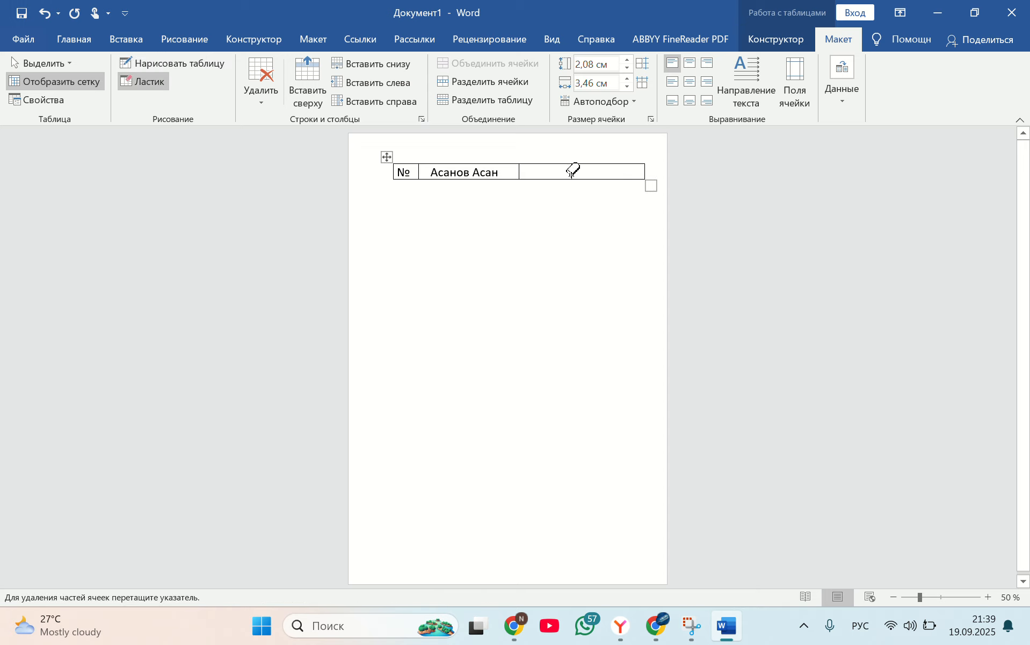
drag(571, 172, 594, 170)
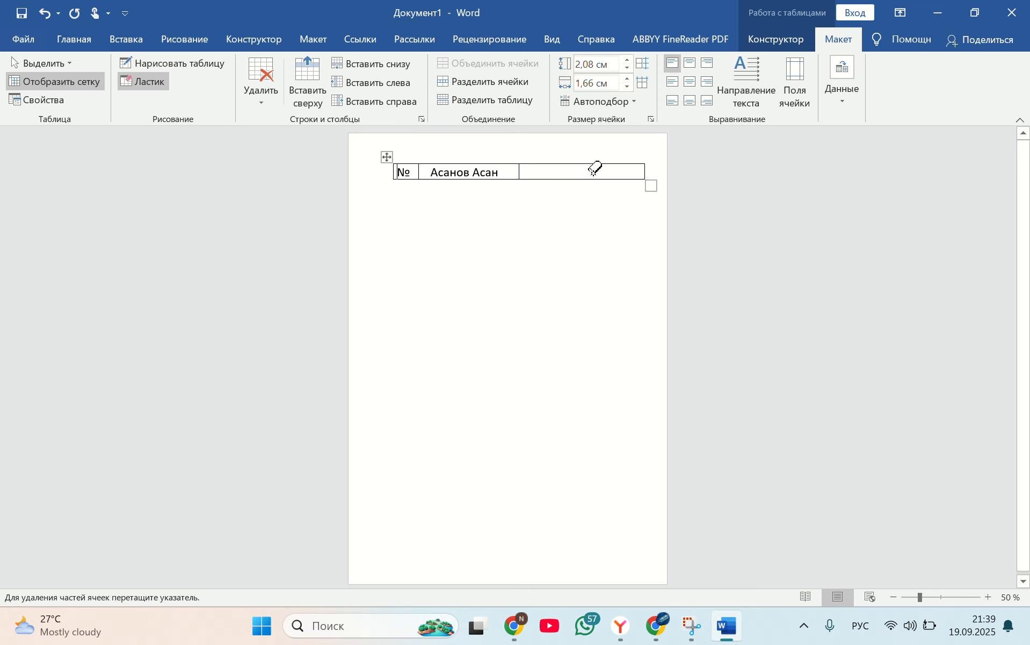
click(149, 58)
click(58, 62)
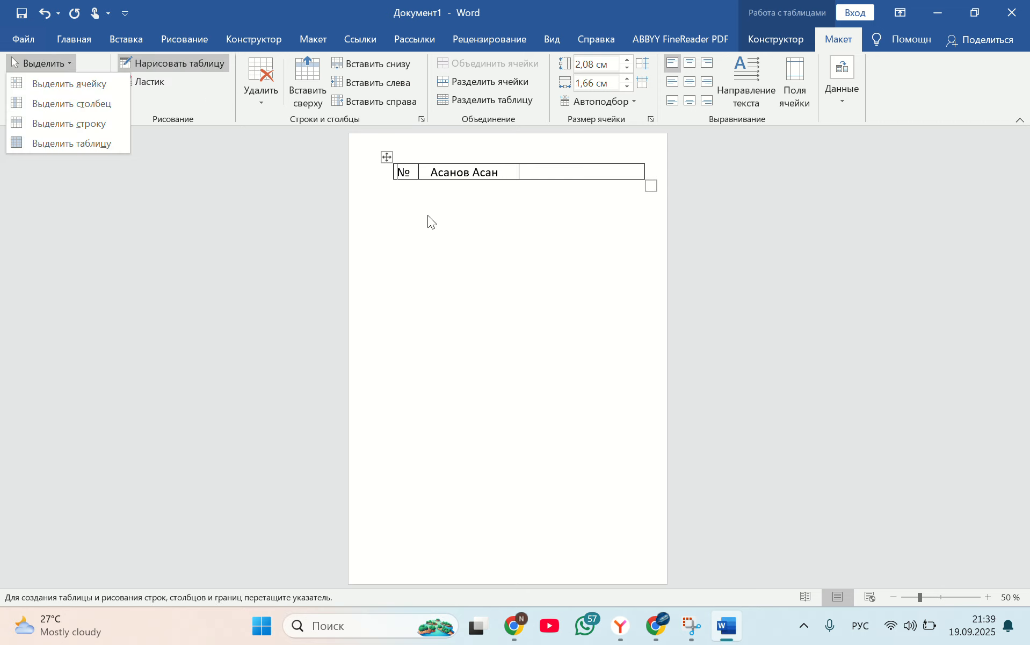
click(413, 188)
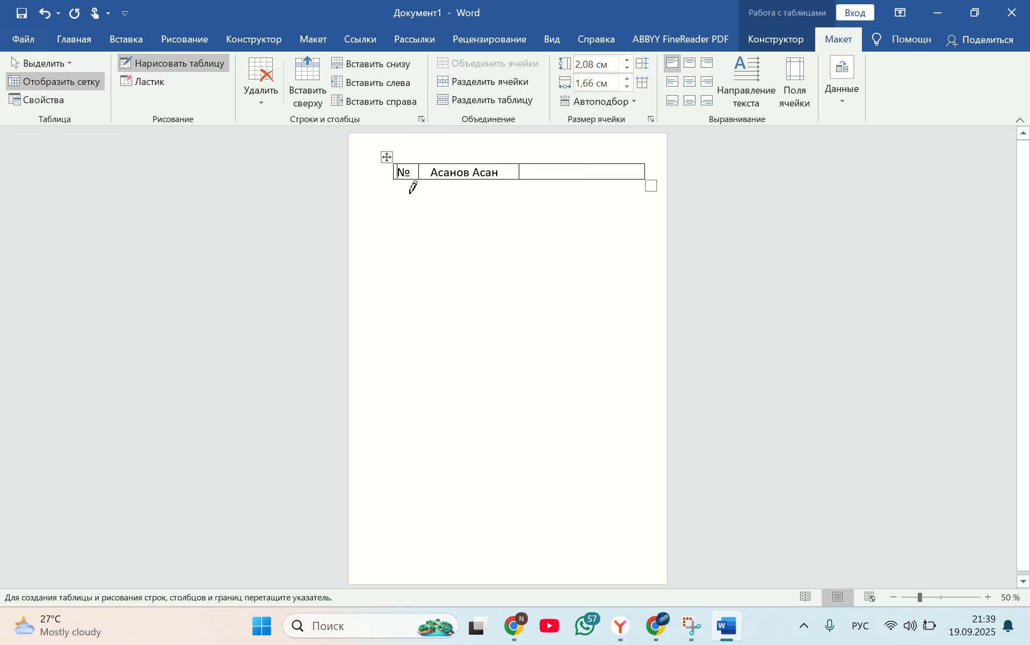
click(144, 60)
click(52, 65)
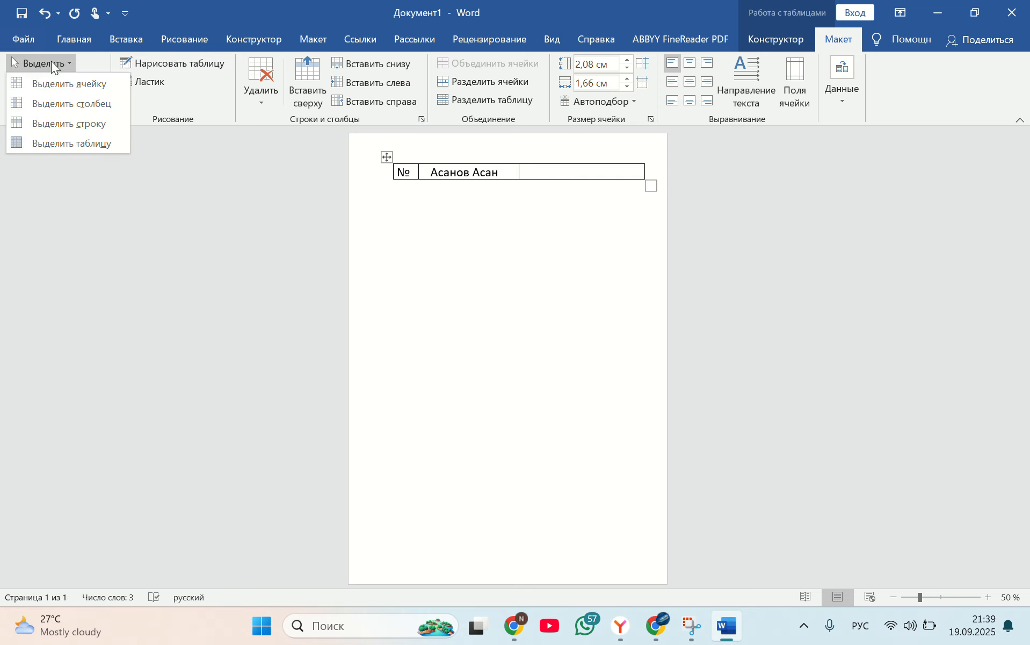
click(52, 63)
click(408, 231)
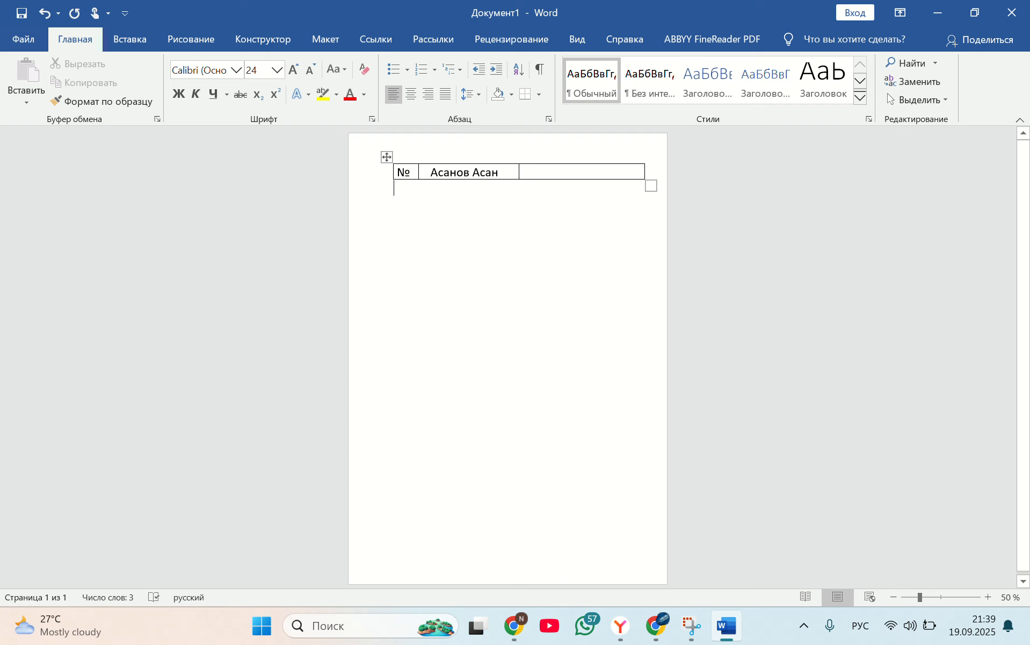
Replace the person's name in the table's middle cell with the heading "Ф.И.О".
click(534, 173)
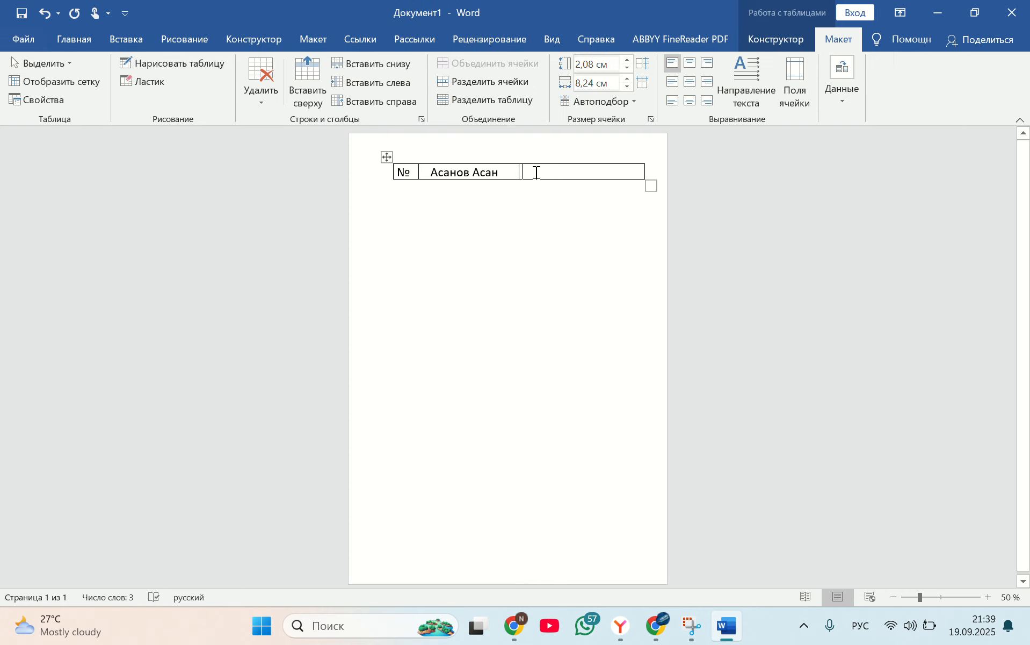
click(506, 171)
key(BackSpace)
key(BackSpace)
key(BackSpace)
key(BackSpace)
key(BackSpace)
key(BackSpace)
key(BackSpace)
key(BackSpace)
key(BackSpace)
key(BackSpace)
key(BackSpace)
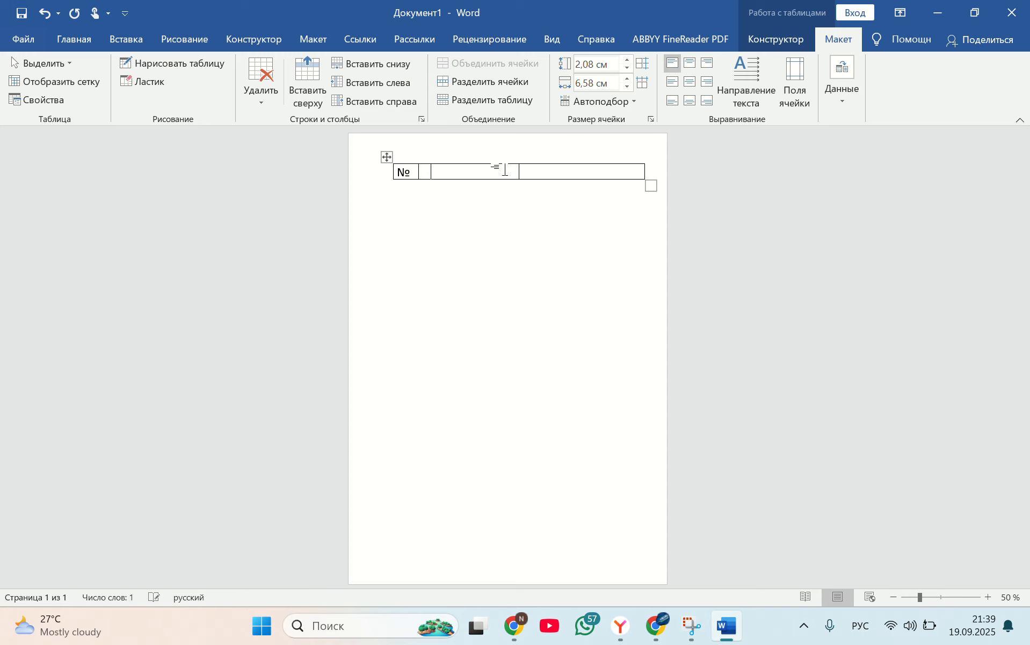
text(Ф.И.О)
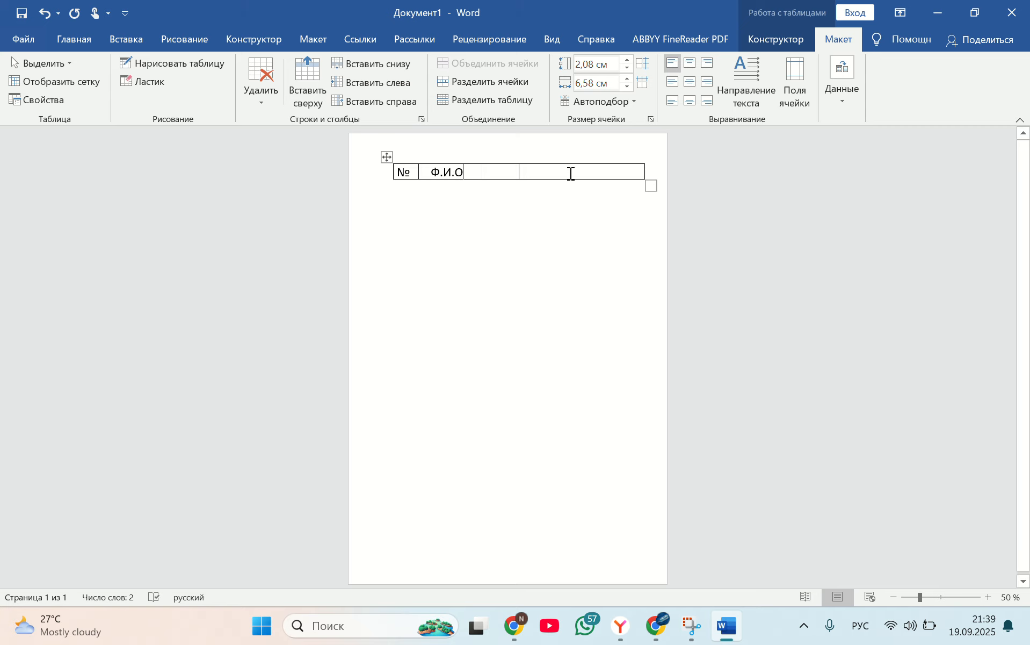
Enter the heading "Телефон номер" in the table's last cell, indented from its edge.
click(569, 173)
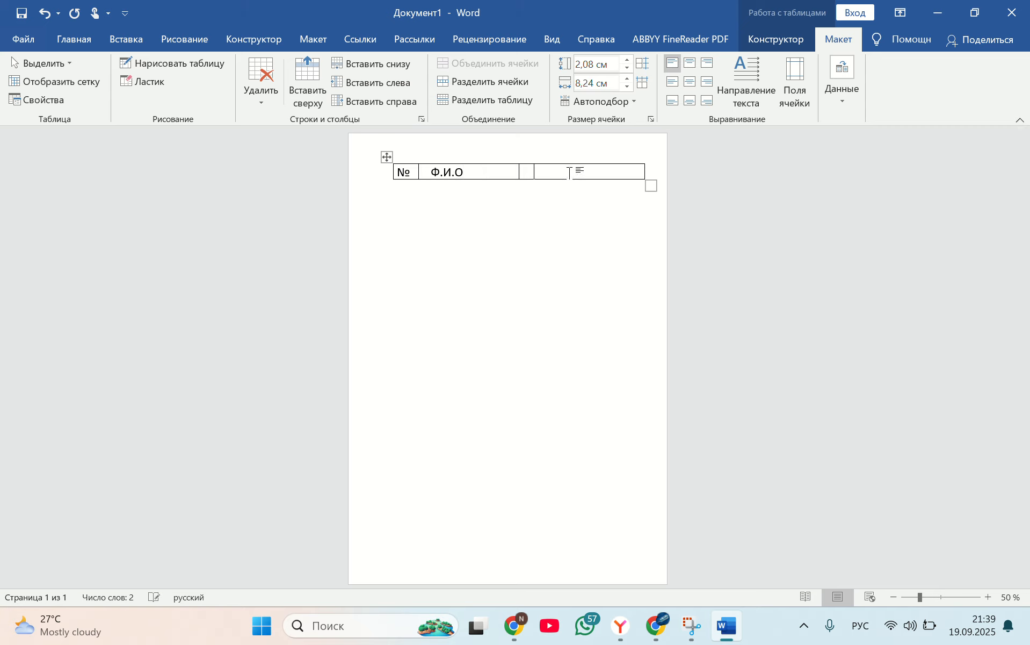
text(телефон номер)
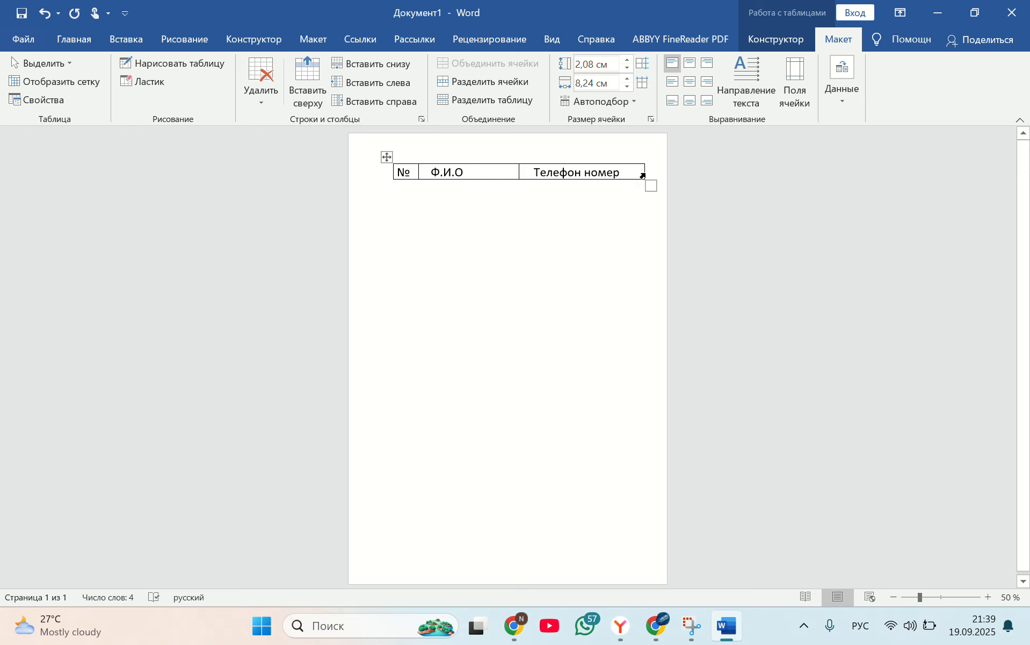
Add two empty rows to the table below the heading row.
ctrl+scroll(643, 176, up, 7)
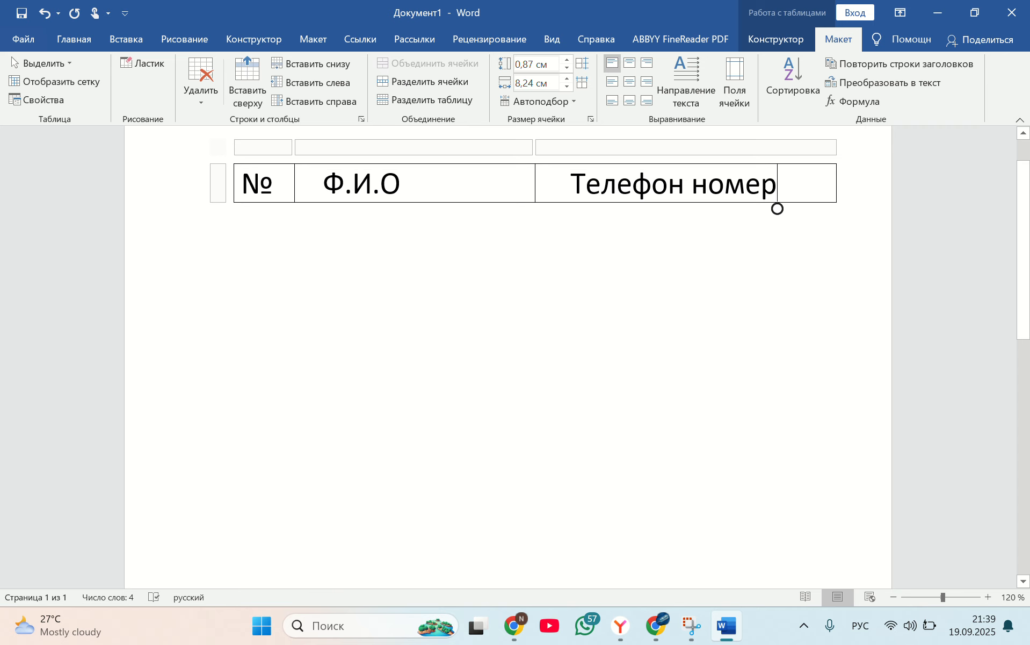
click(778, 209)
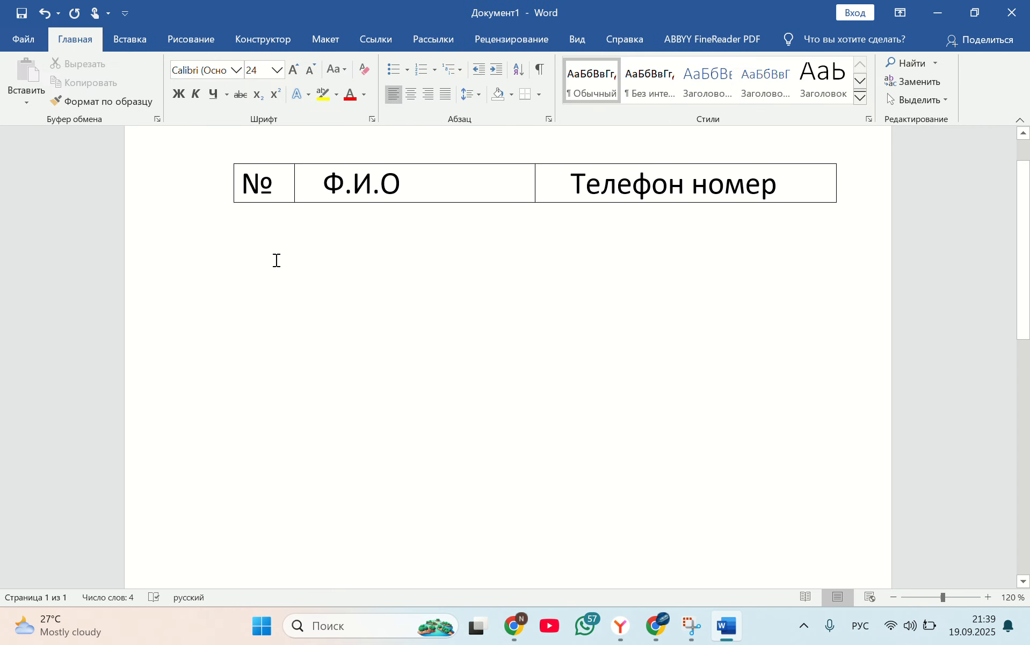
click(841, 184)
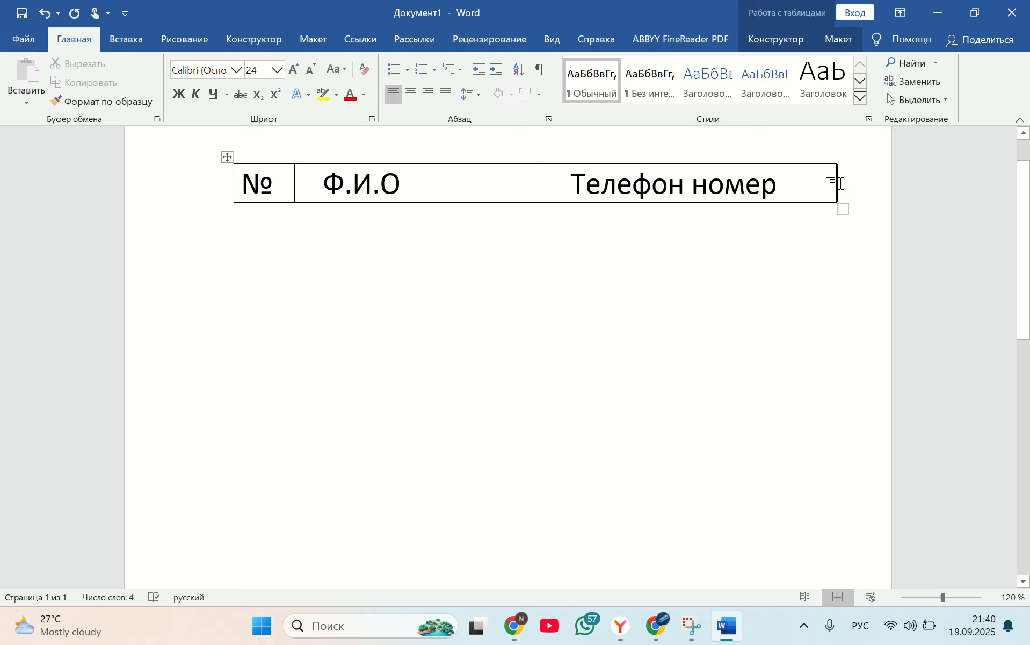
key(Left)
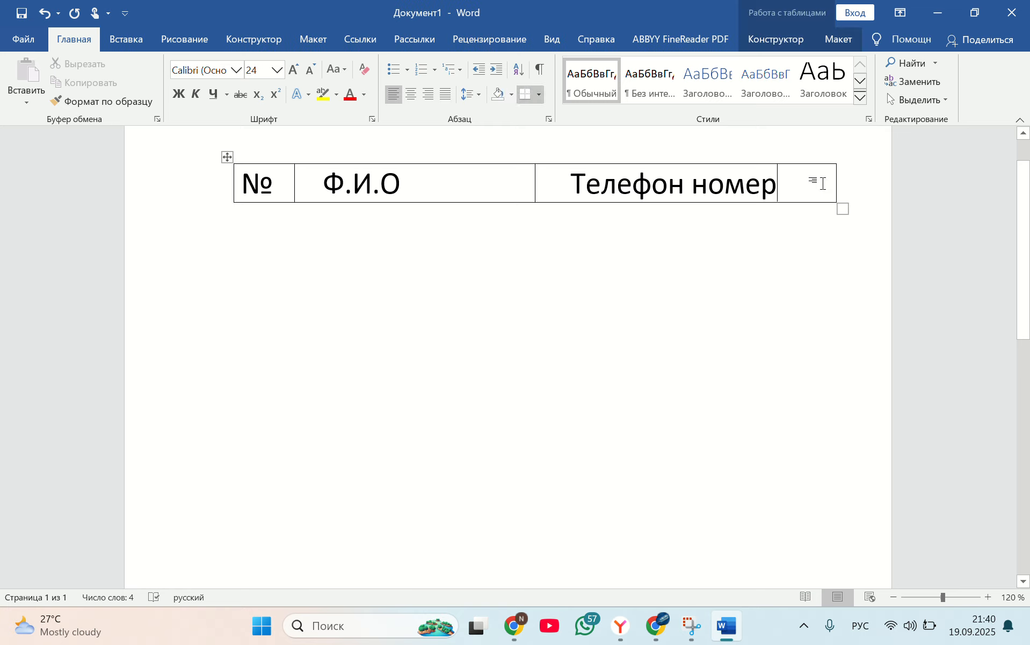
click(847, 186)
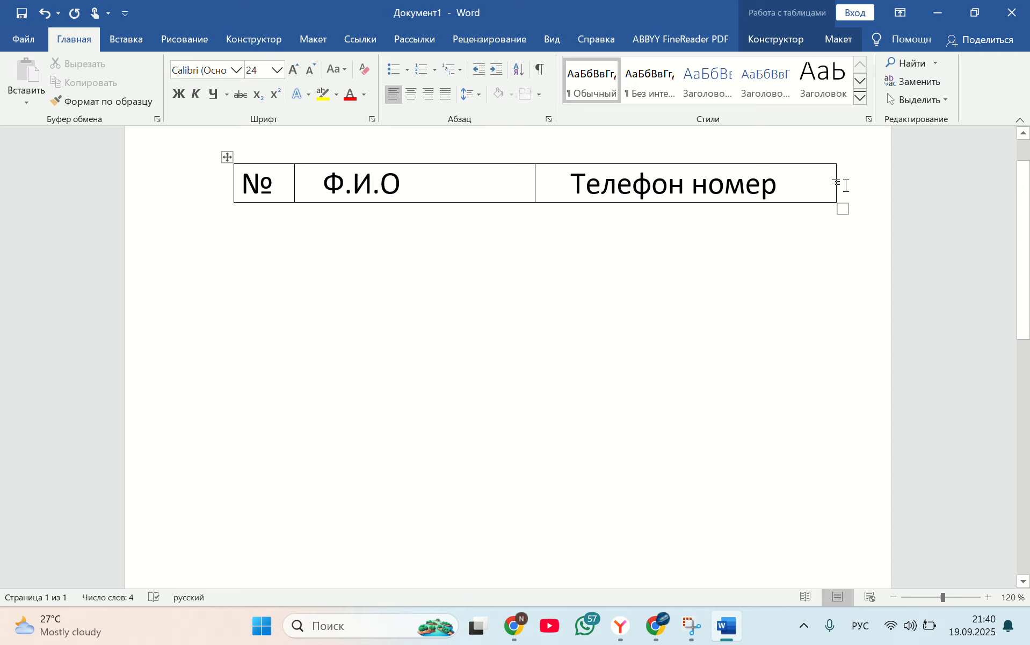
key(Return)
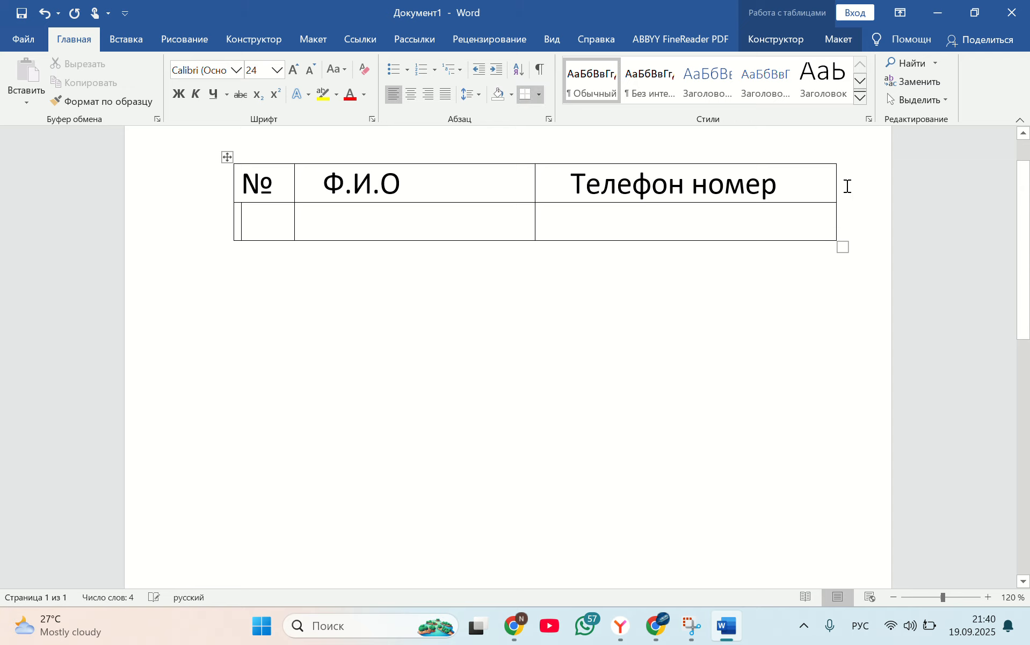
click(847, 186)
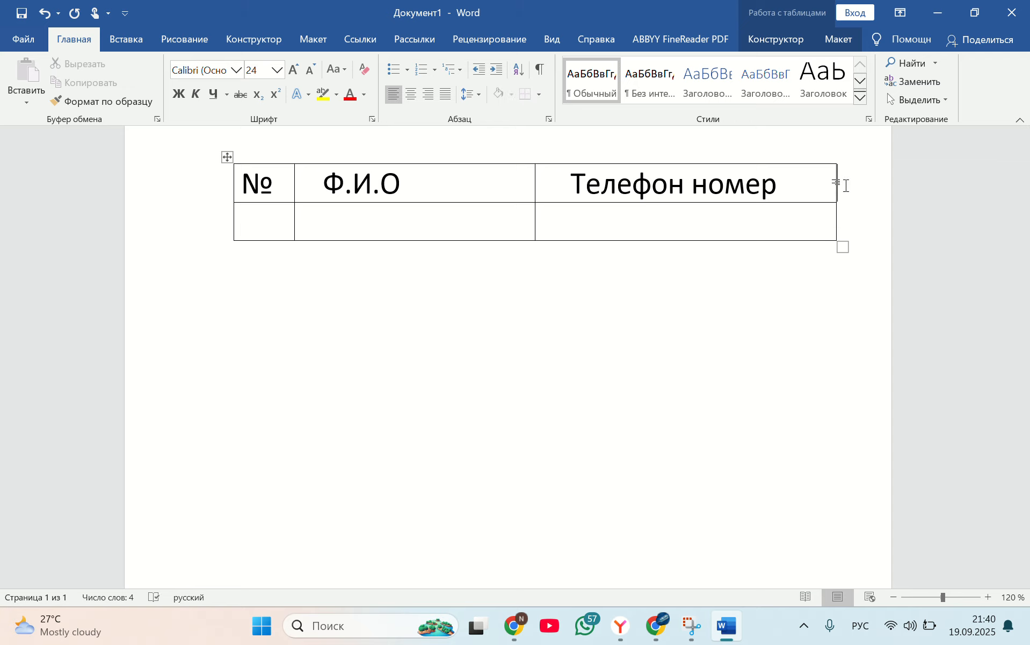
key(Return)
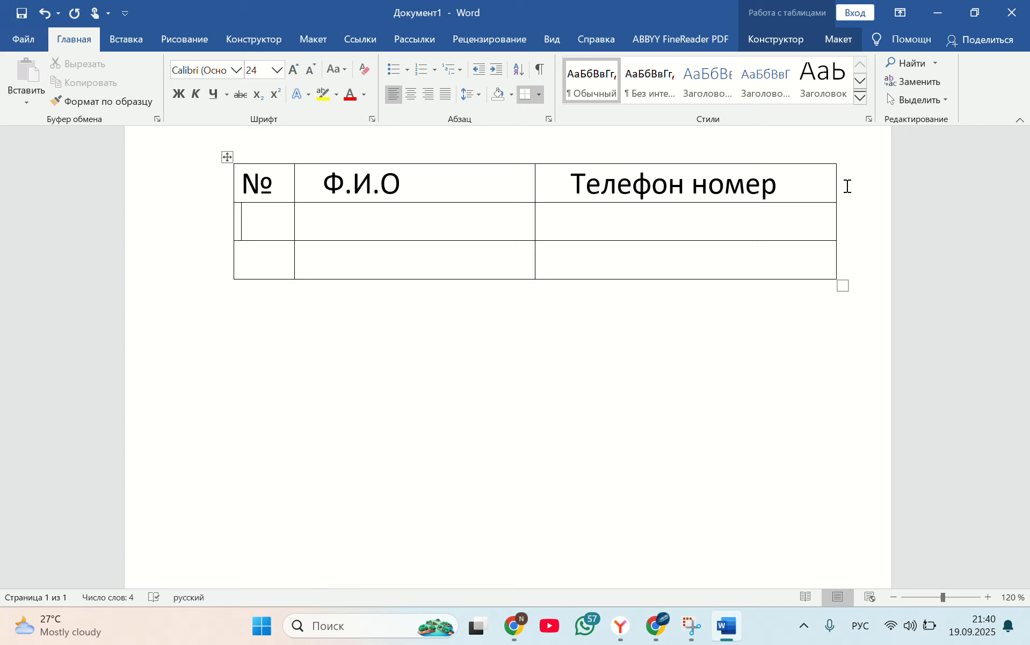
Extend the table with two more empty rows under the existing ones.
key(Return)
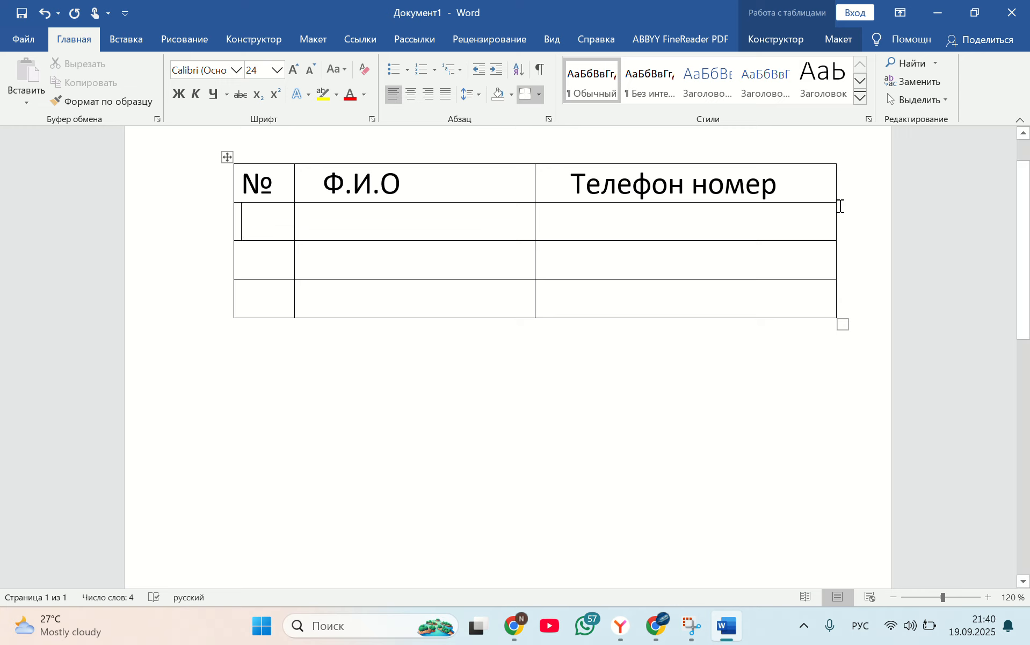
scroll(842, 206, up, 6)
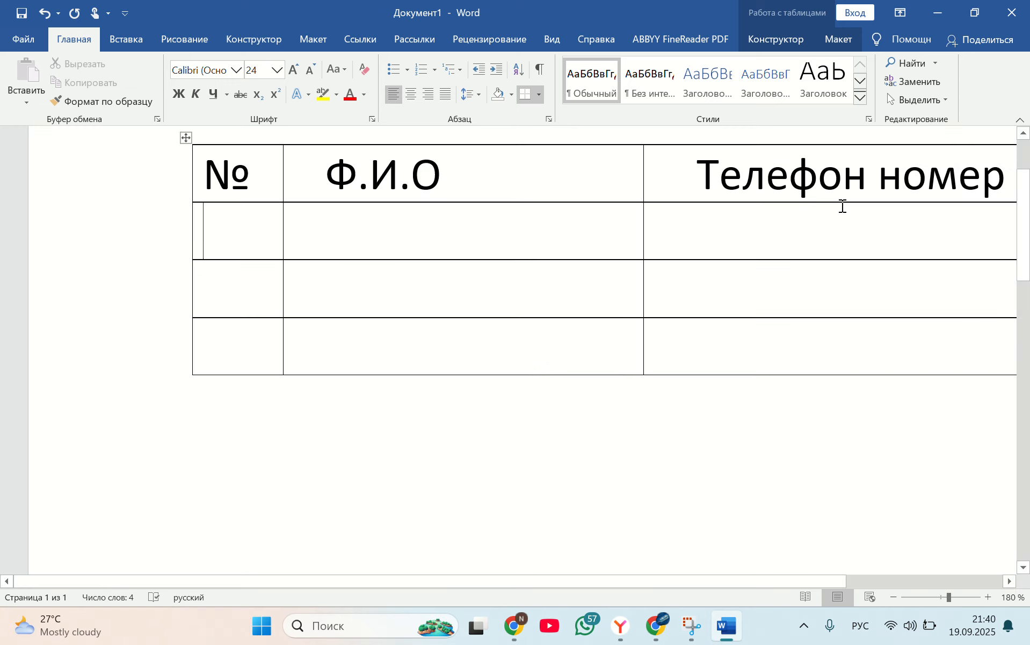
scroll(842, 205, right, 5)
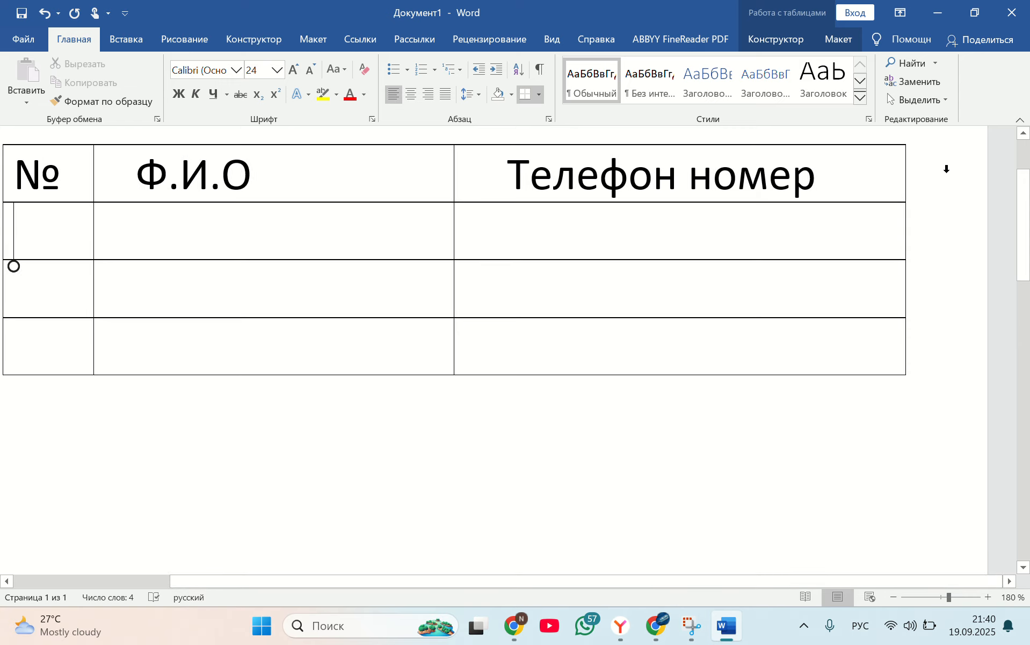
click(910, 214)
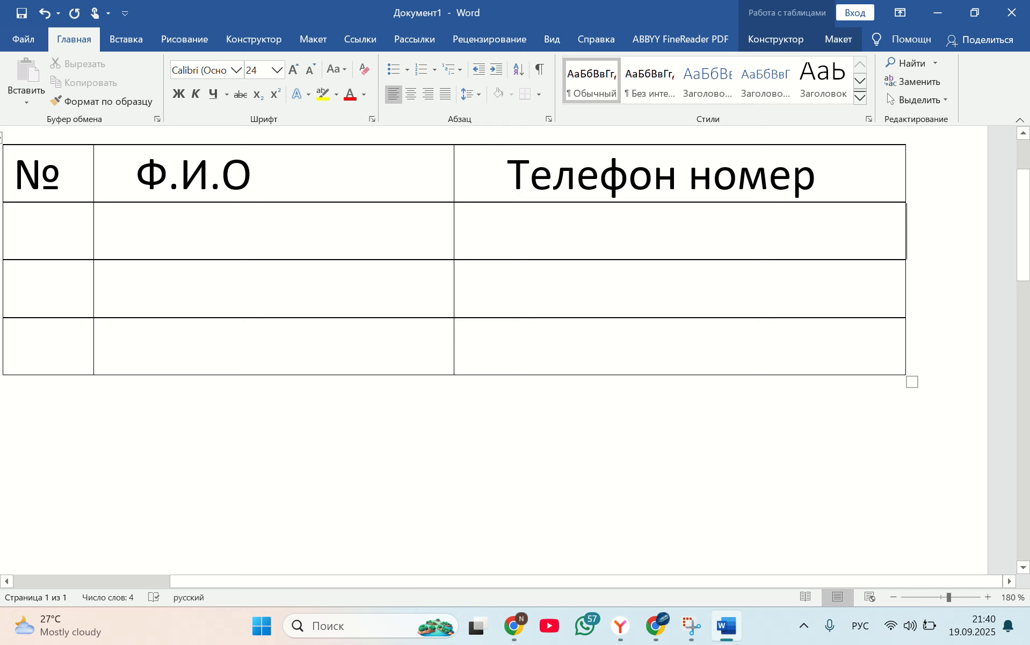
key(Return)
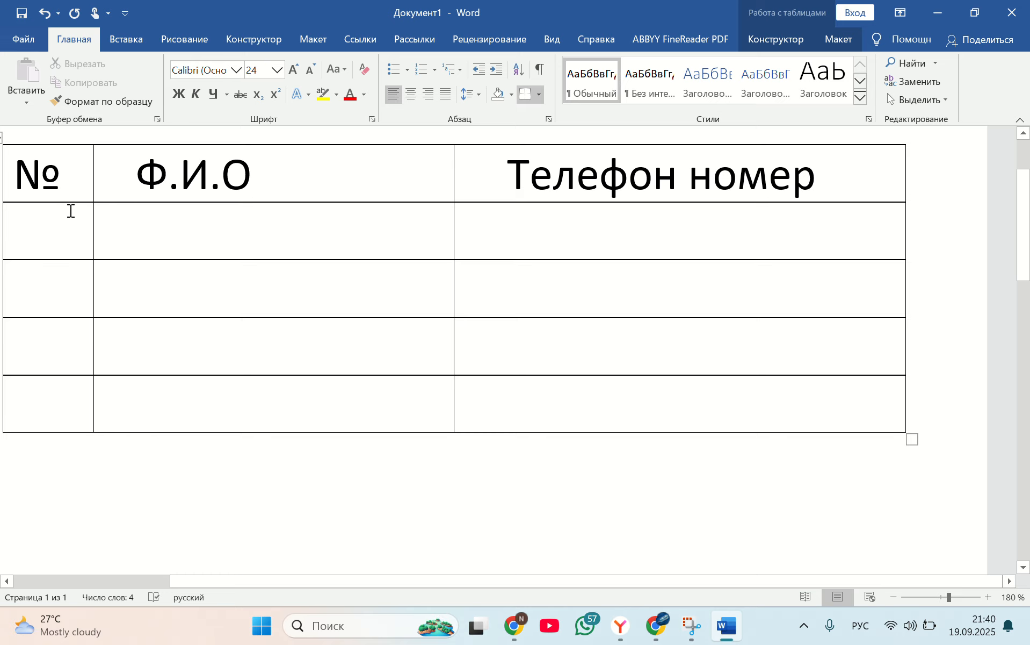
Number the four rows under the "№" heading from 1 to 4.
ctrl+scroll(63, 219, down, 1)
ctrl+scroll(63, 220, down, 6)
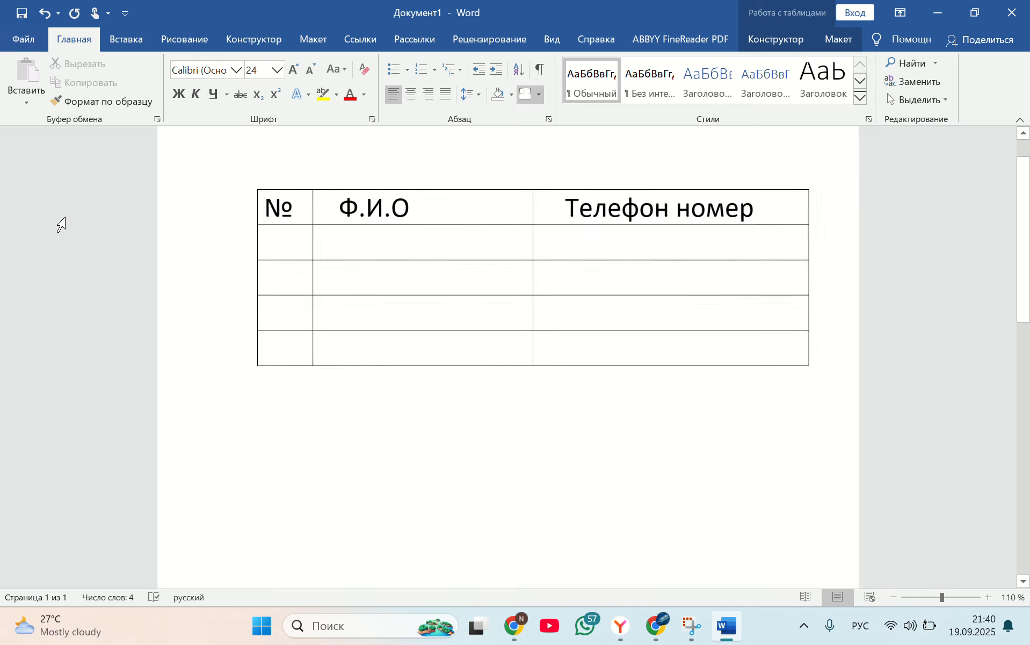
click(284, 243)
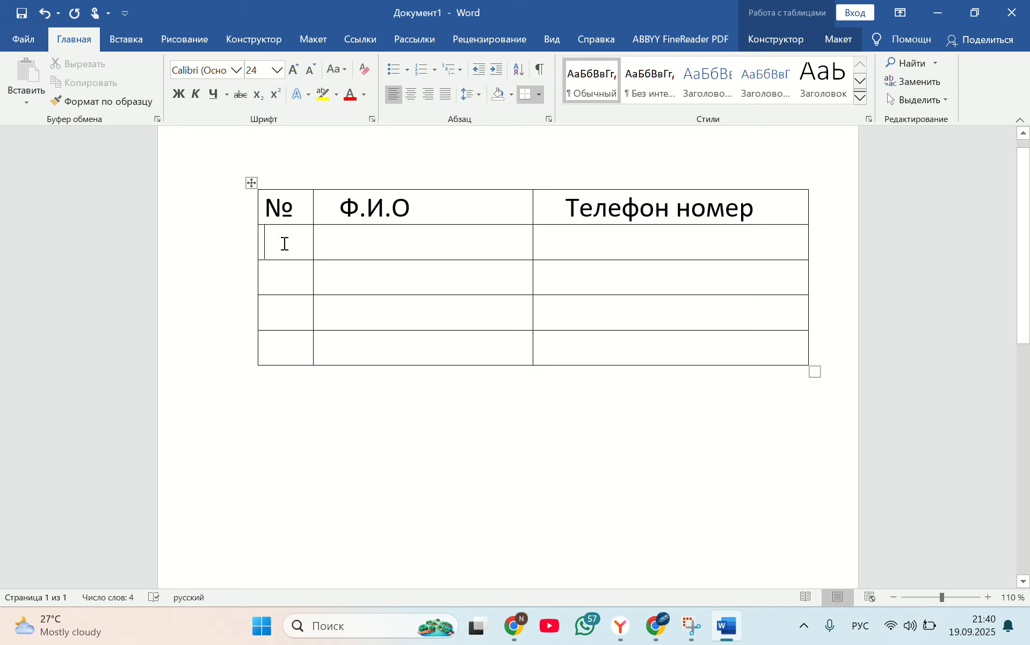
text(1)
click(280, 285)
text(2)
click(280, 315)
text(3)
click(283, 352)
text(4)
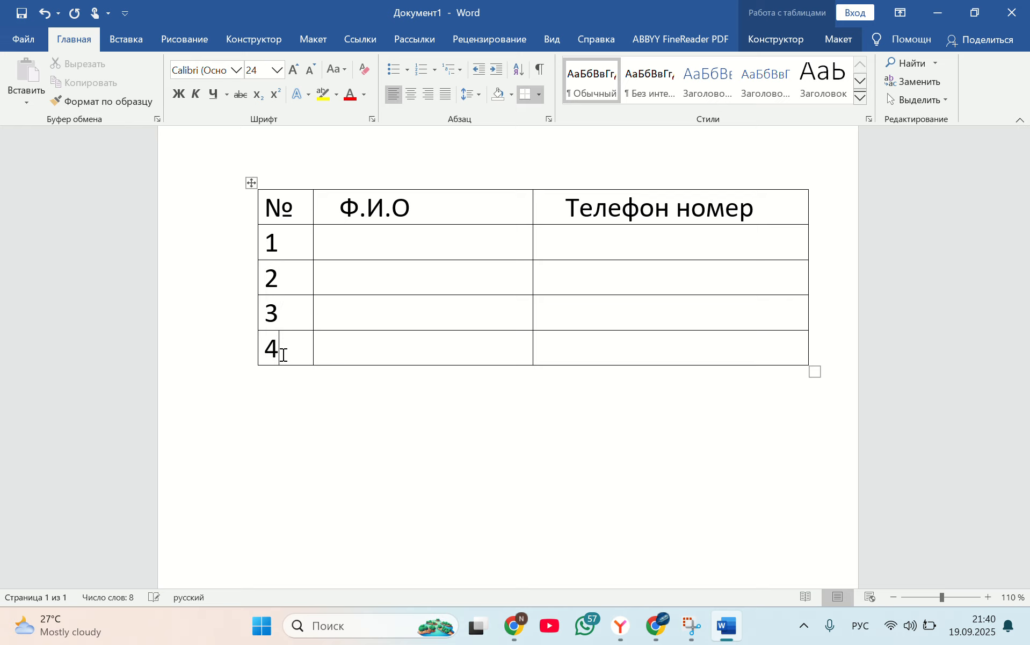
Draw a vertical border through all rows of the "Ф.И.О" column, splitting it into two columns.
scroll(278, 352, down, 5)
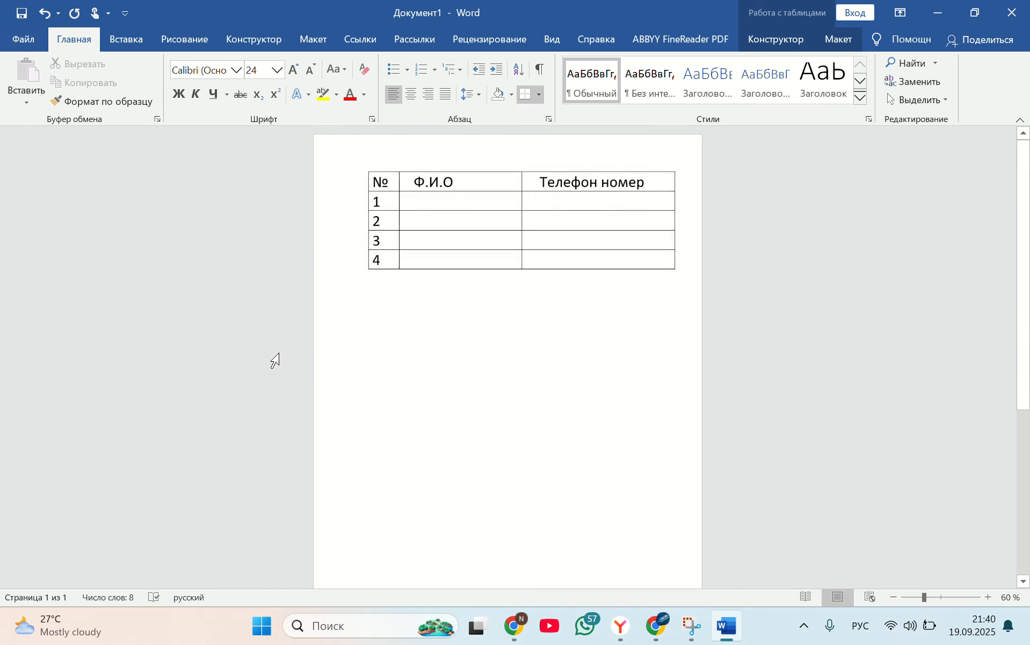
click(439, 200)
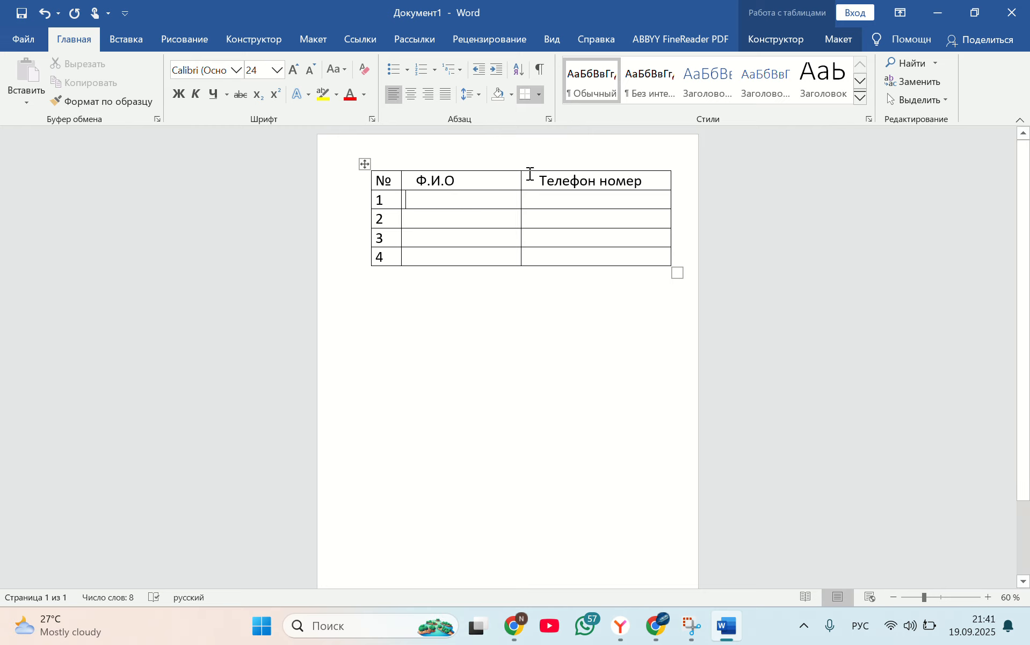
ctrl+scroll(418, 143, up, 3)
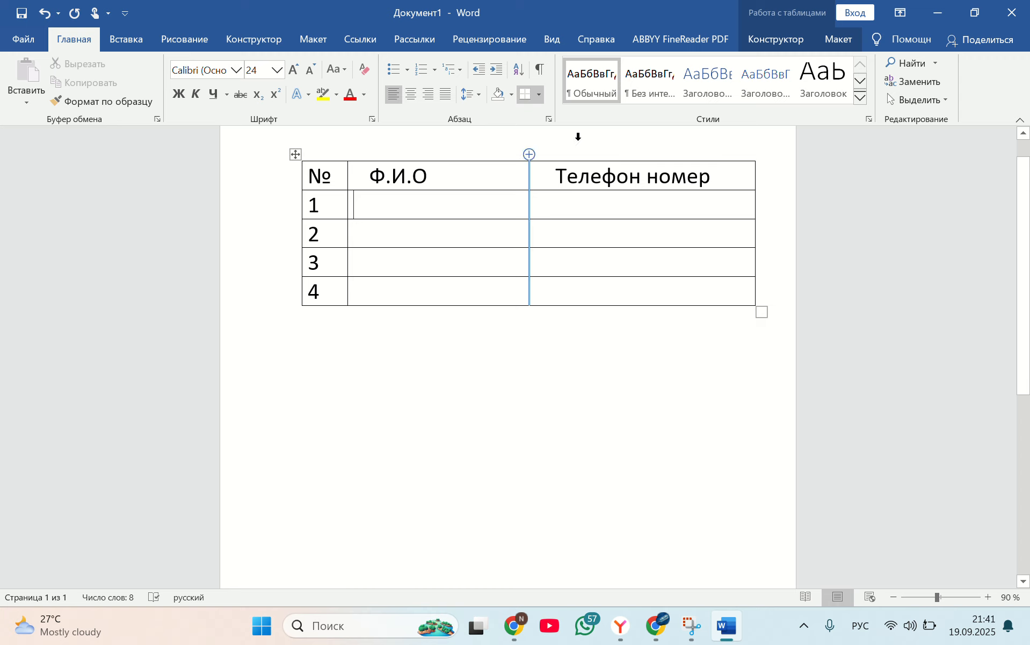
click(845, 44)
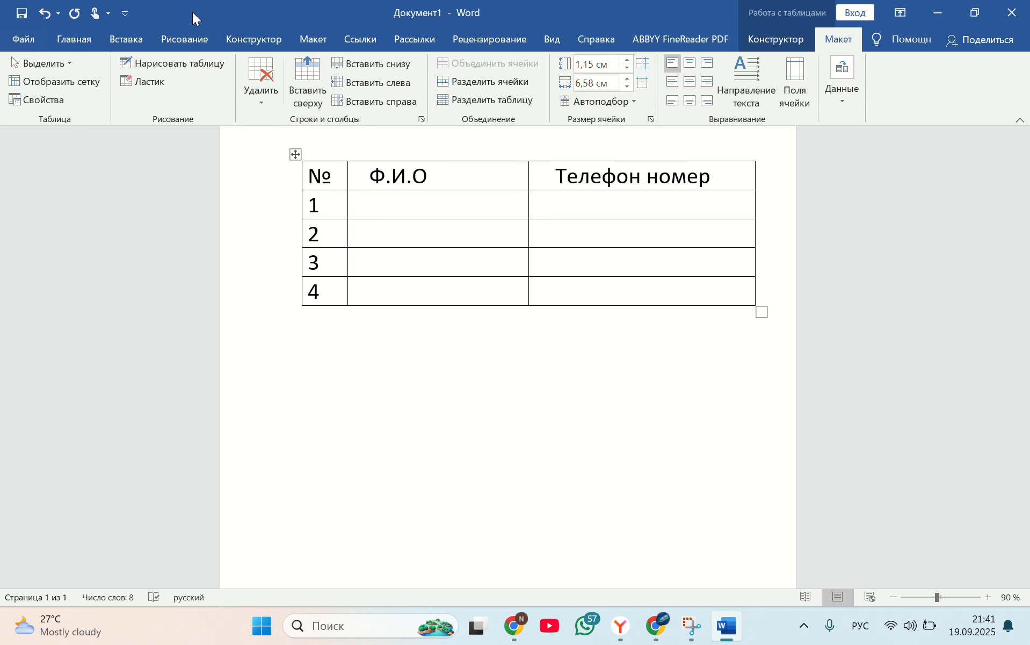
click(206, 48)
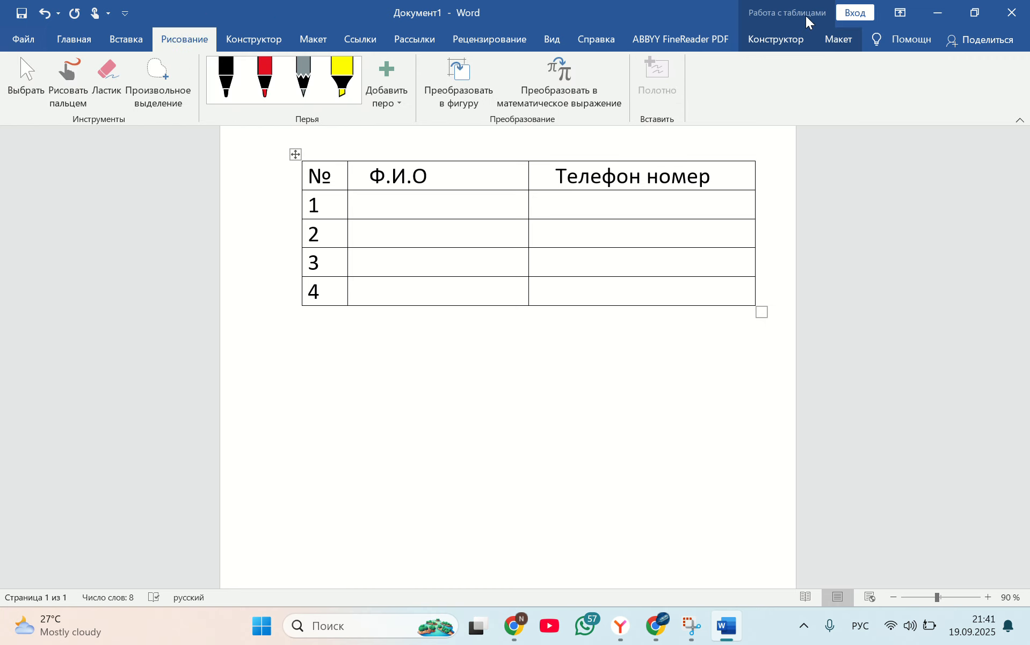
click(823, 46)
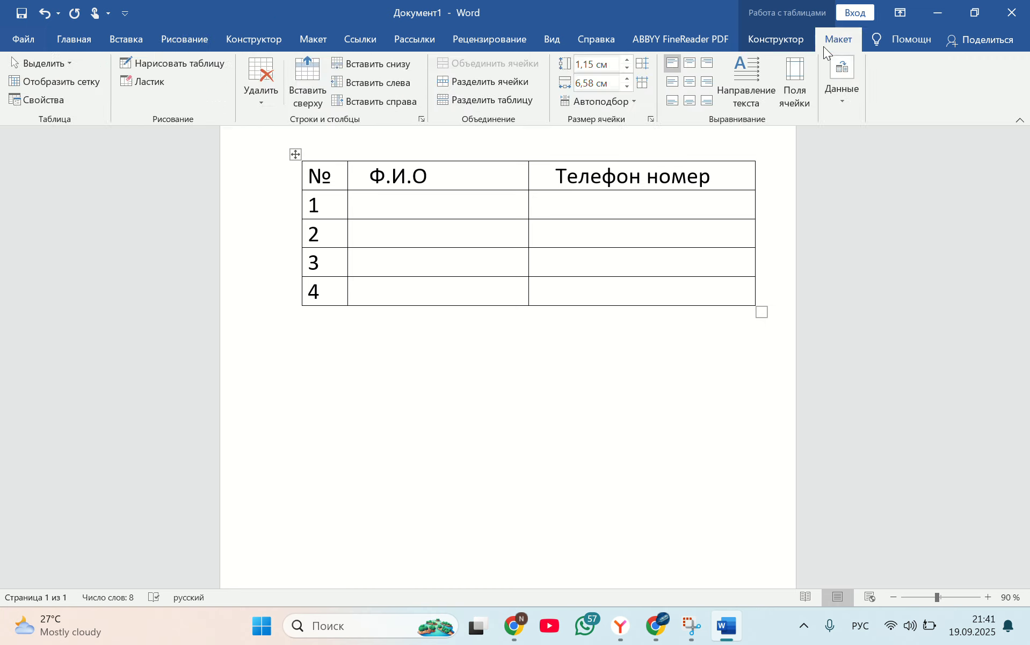
click(246, 68)
click(216, 65)
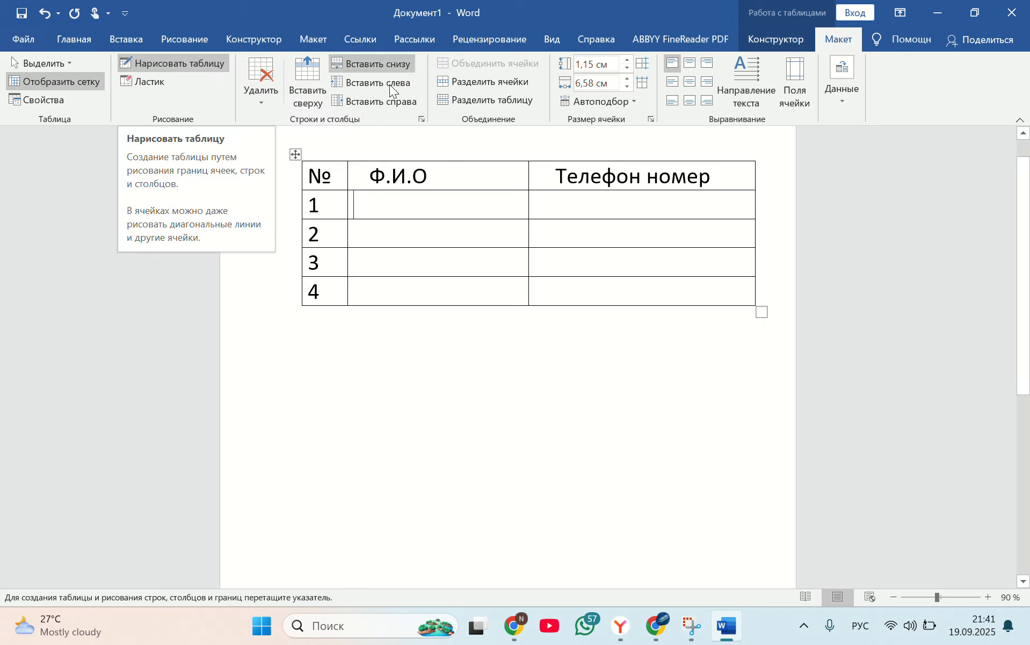
drag(456, 159, 455, 306)
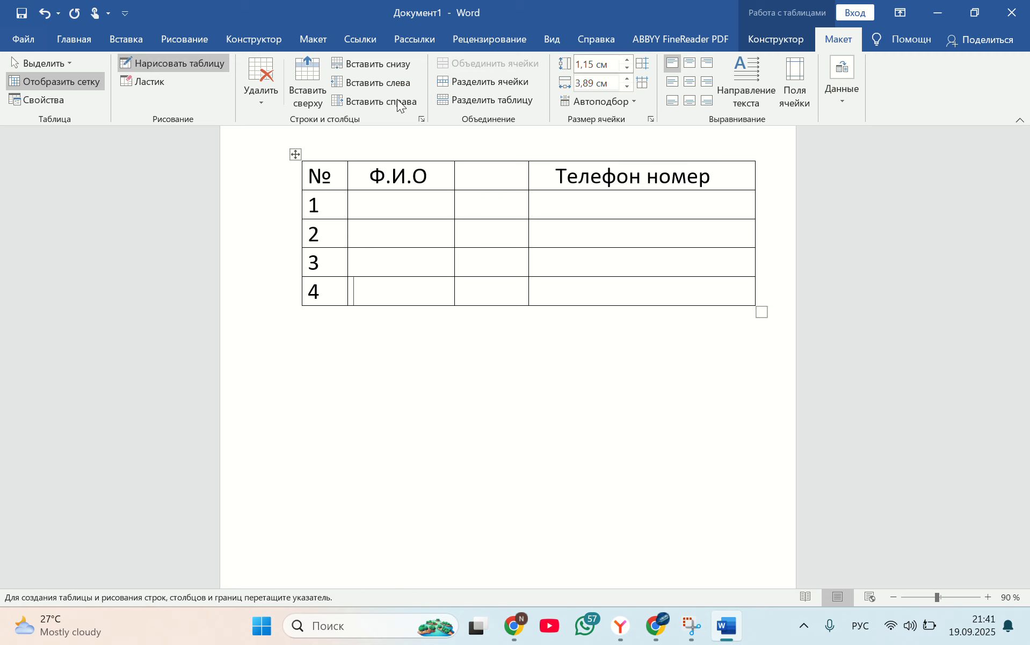
Erase the vertical border drawn through the "Ф.И.О" column and put the eraser away.
click(72, 39)
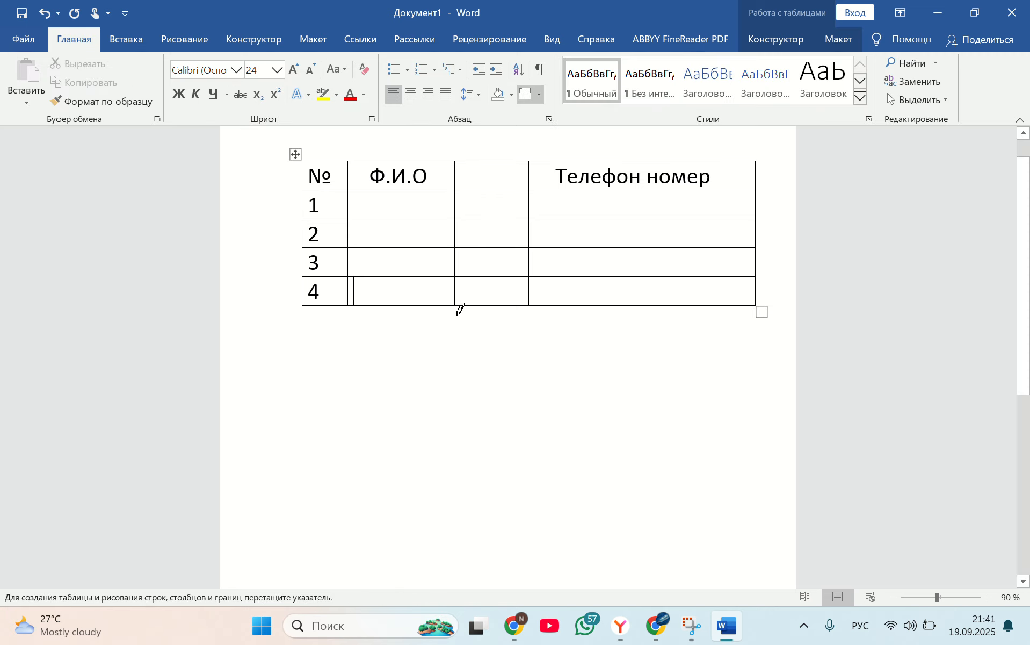
click(829, 33)
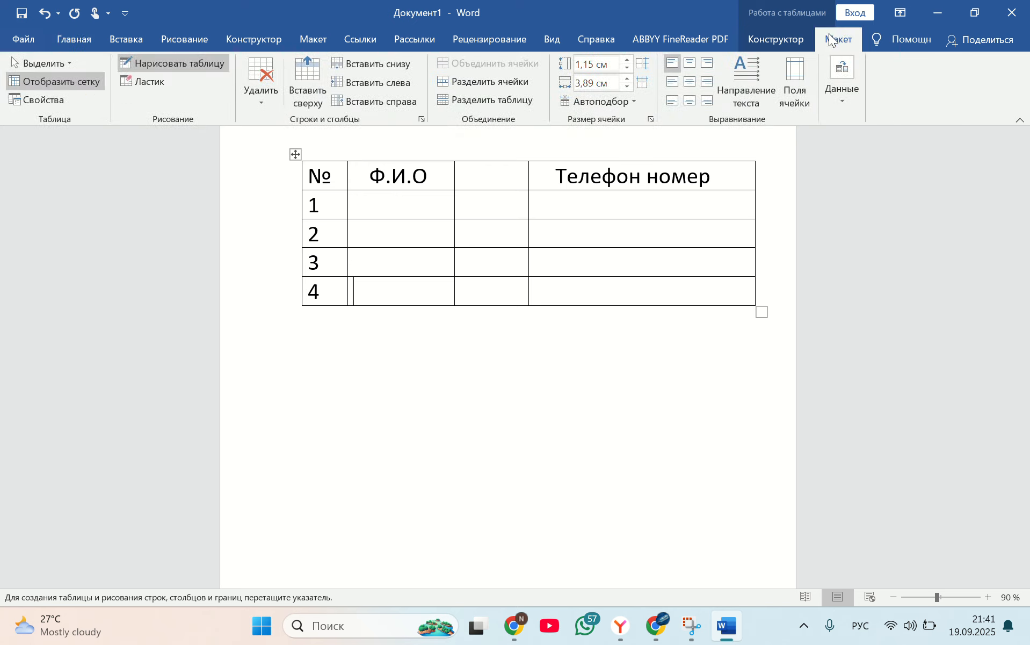
click(52, 63)
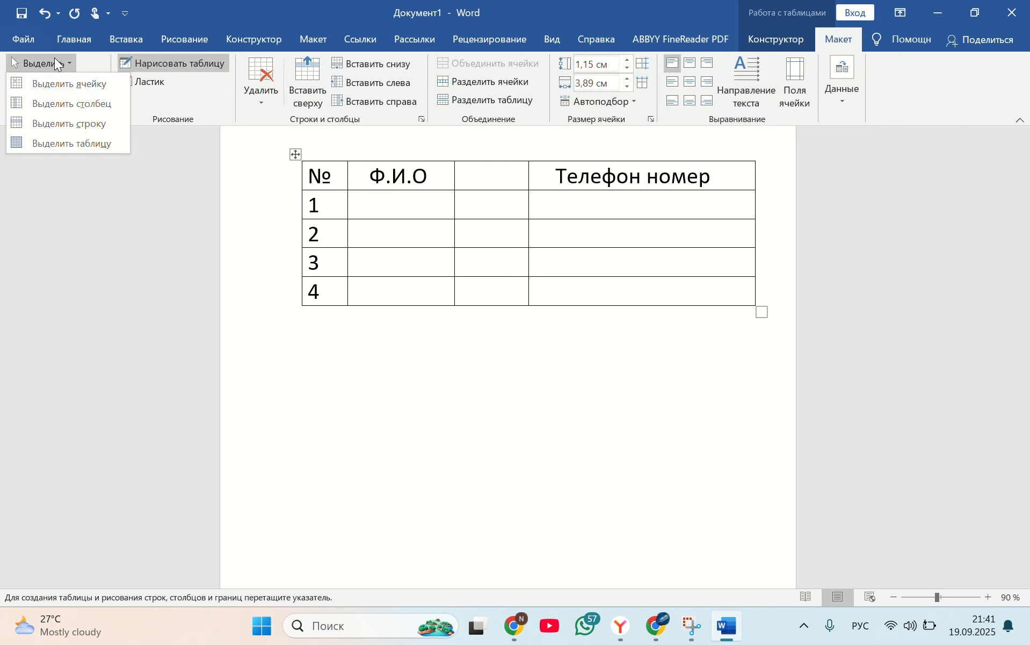
click(190, 64)
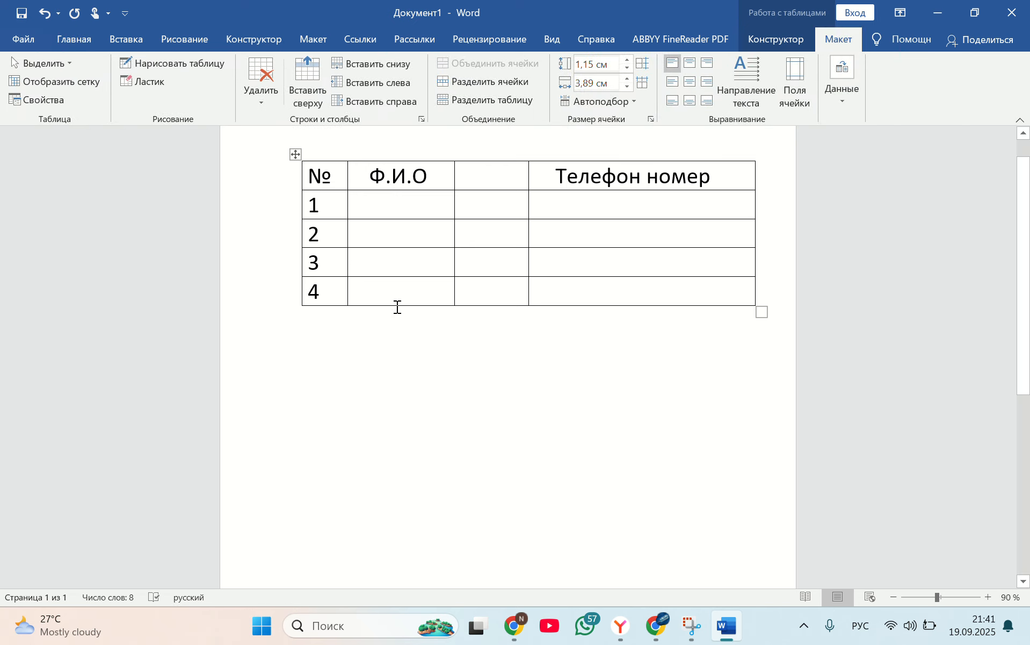
click(365, 206)
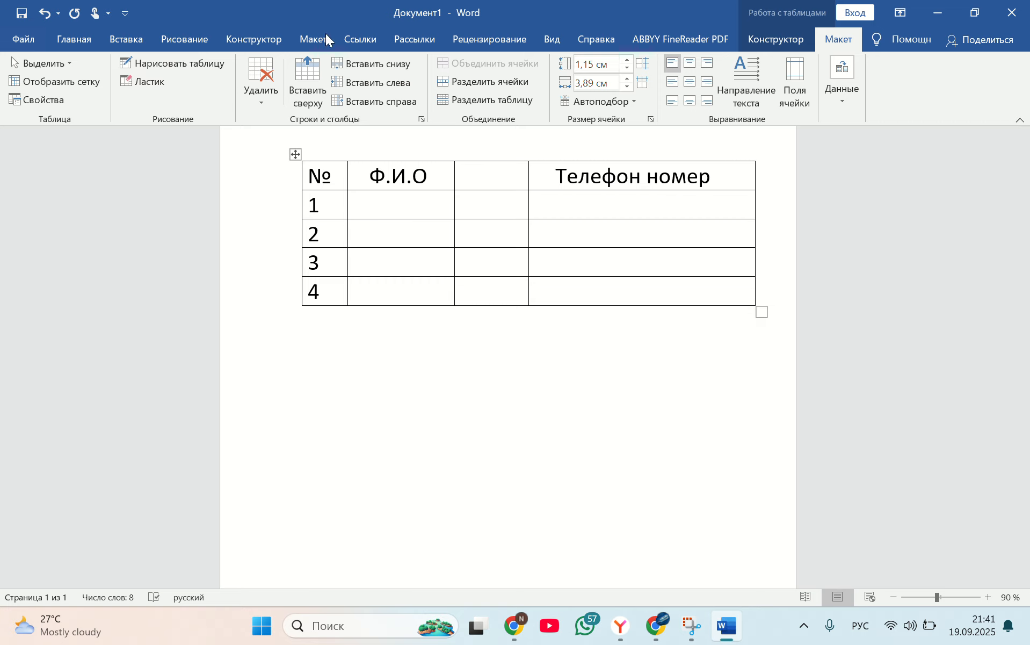
click(163, 82)
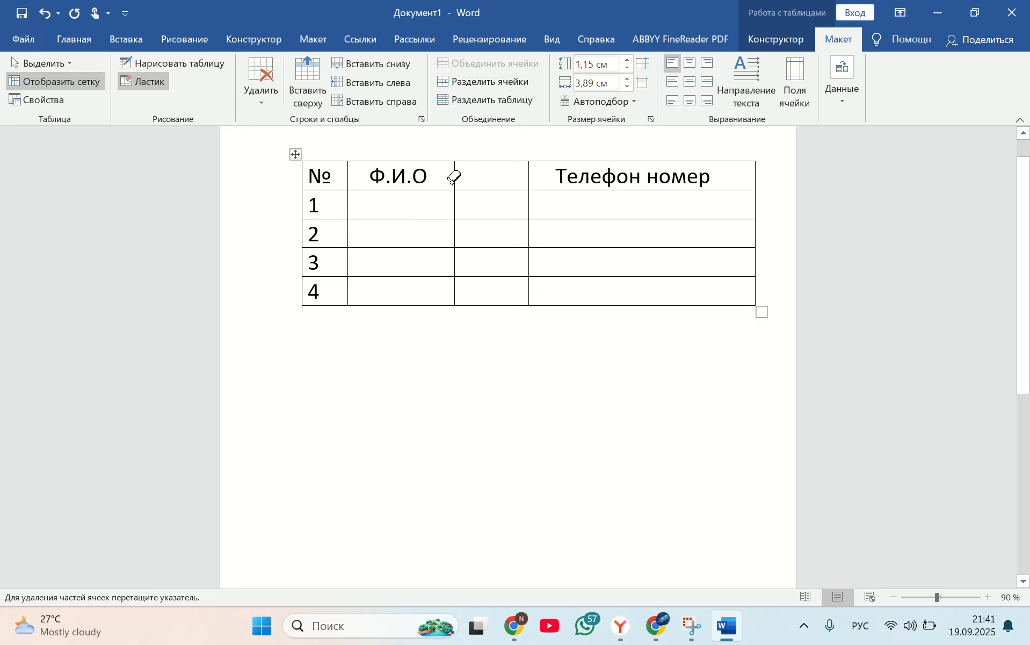
mouse_move(453, 179)
mouse_down()
mouse_move(460, 199)
mouse_move(457, 178)
mouse_move(444, 213)
mouse_move(451, 291)
mouse_up()
click(148, 79)
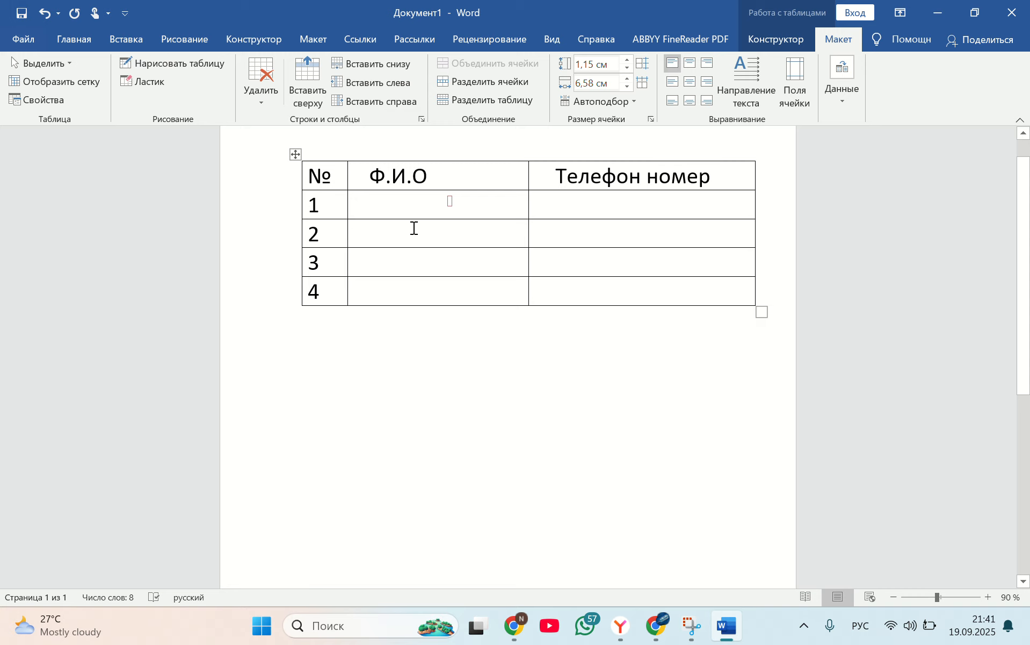
Shade the "Ф.И.О" heading cell light blue and the "Телефон номер" heading cell red.
click(445, 180)
click(125, 44)
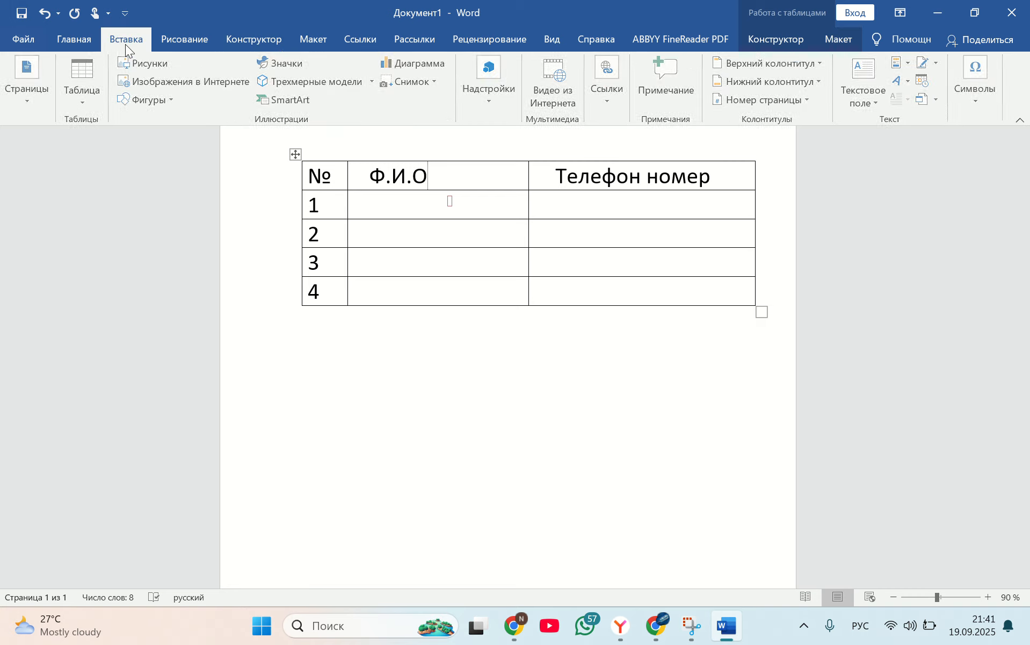
click(71, 44)
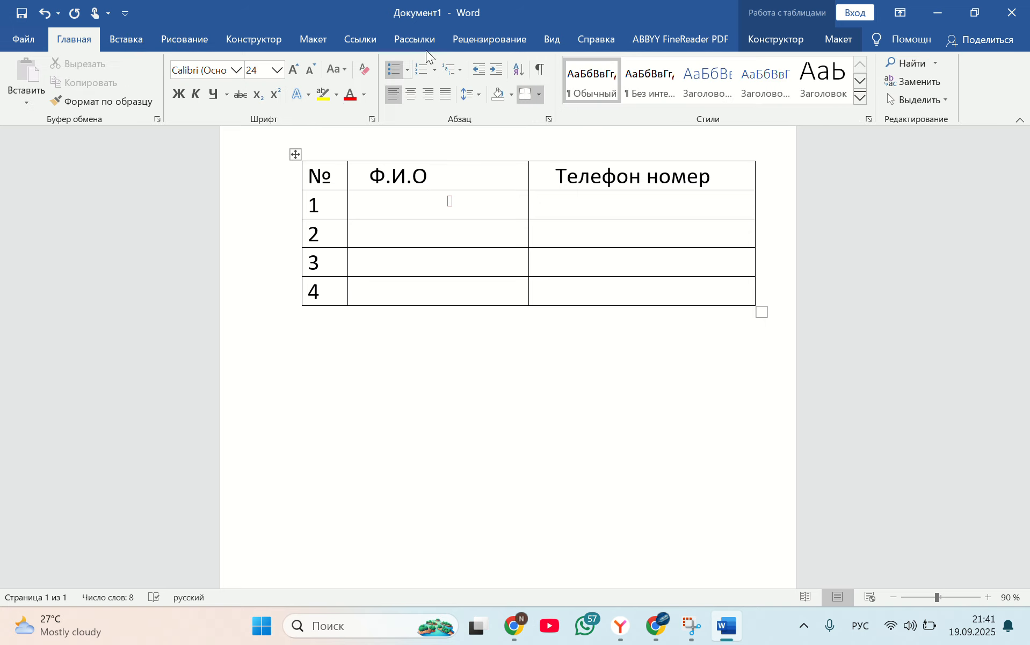
click(786, 40)
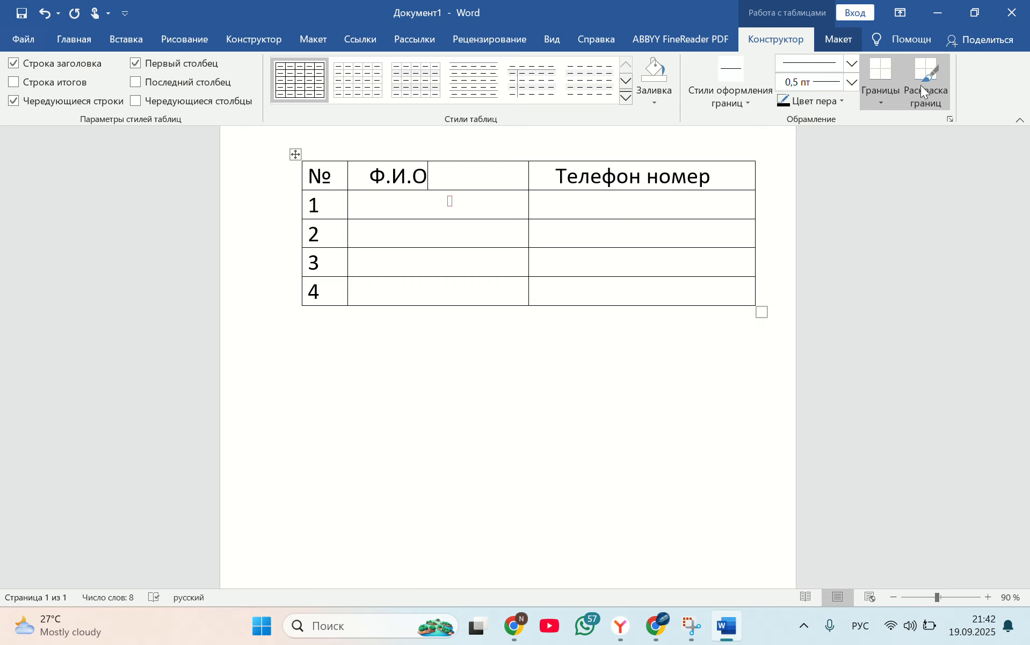
click(664, 99)
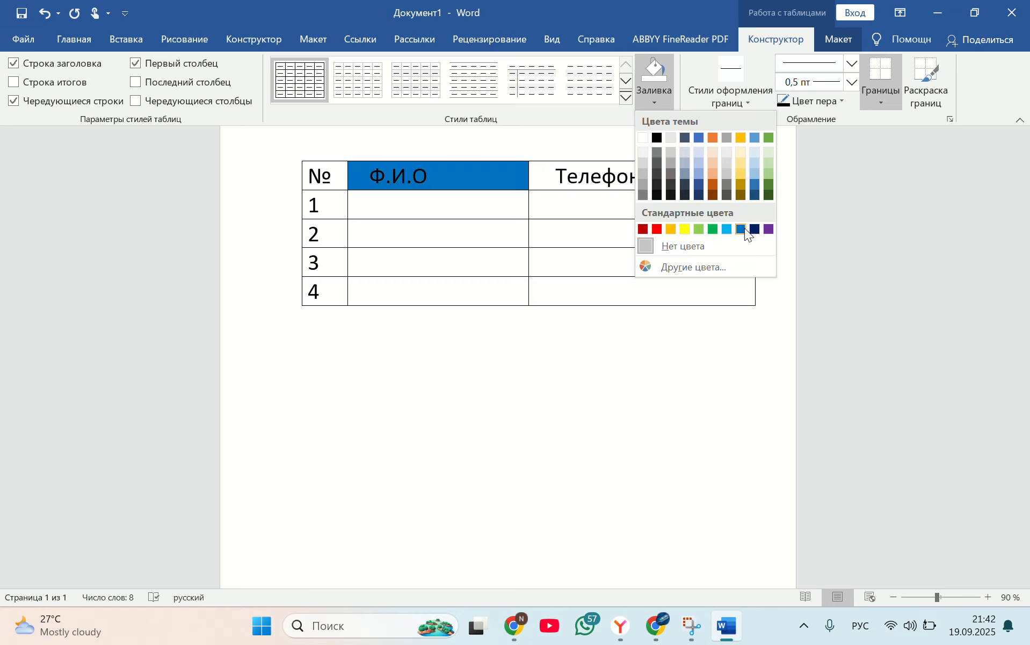
click(729, 228)
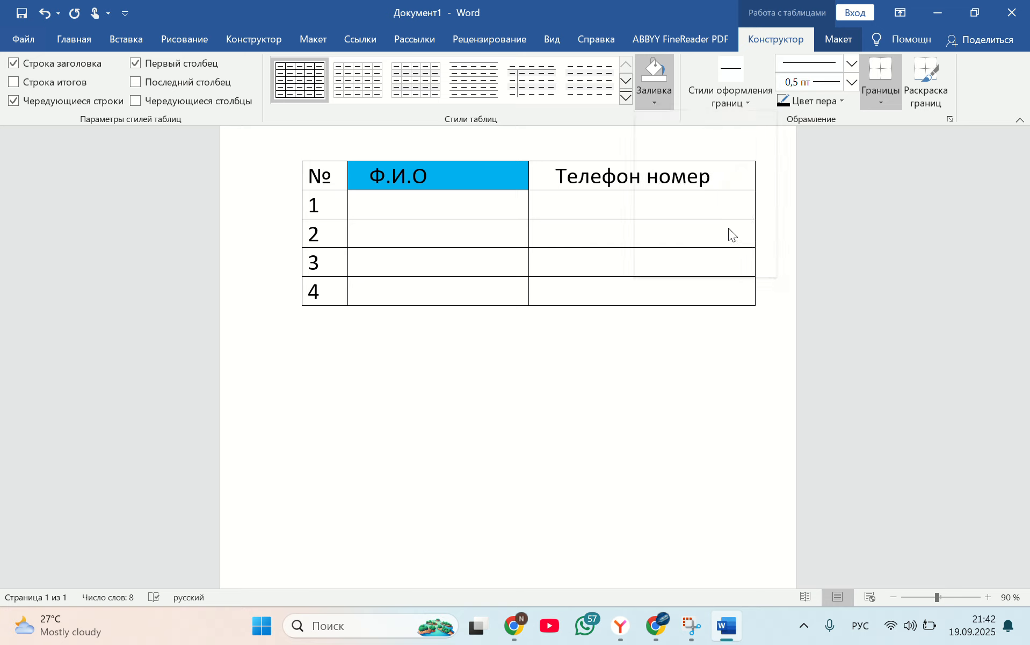
click(658, 91)
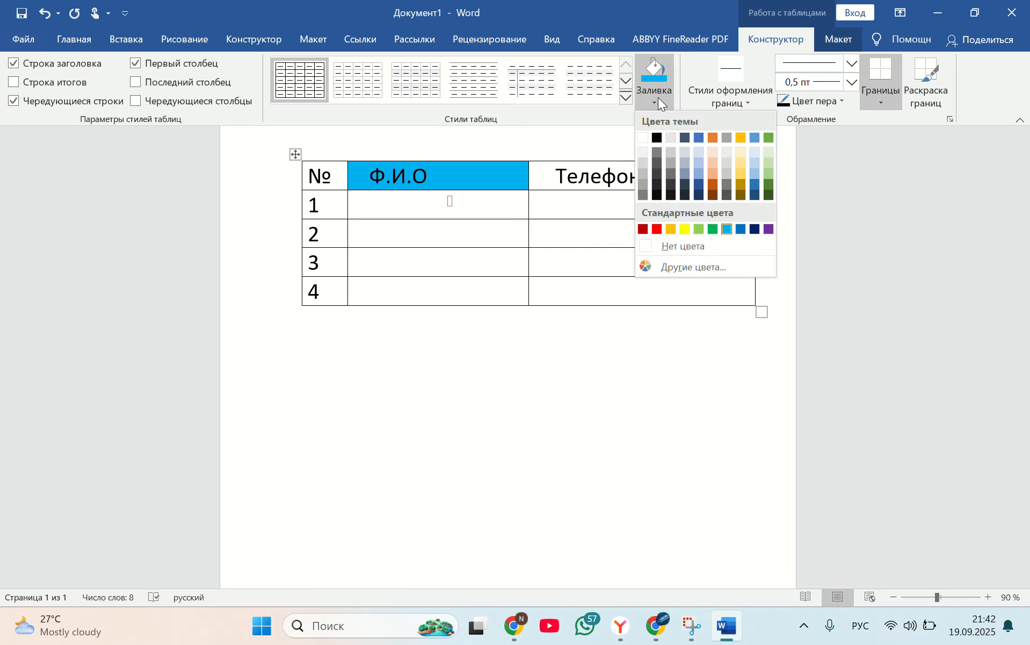
click(657, 229)
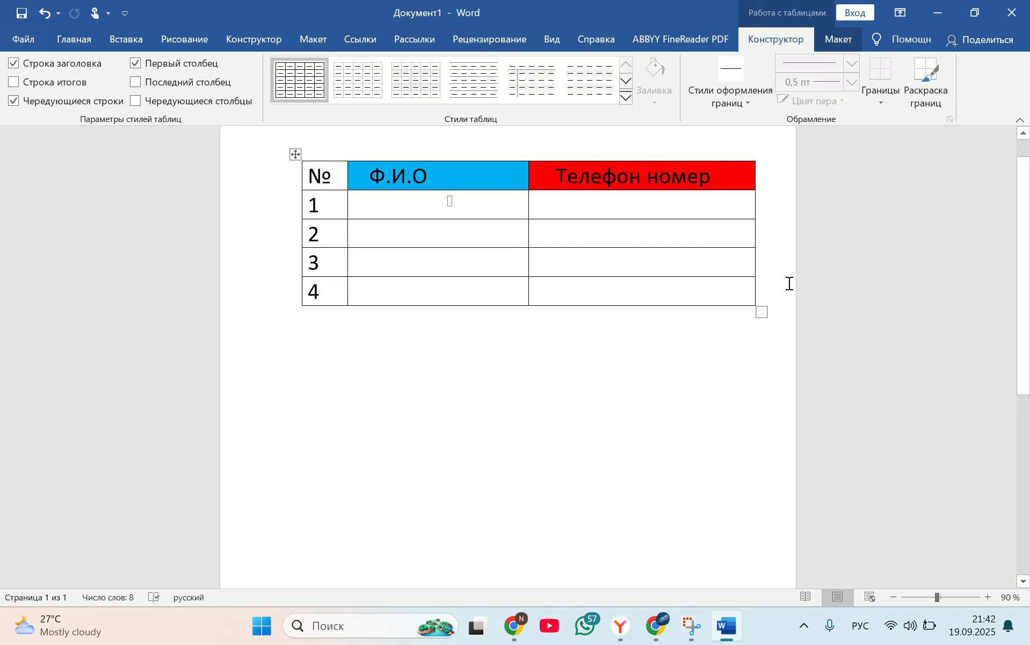
Try a plain table style with only horizontal lines on the table, and undo it.
scroll(689, 263, down, 4)
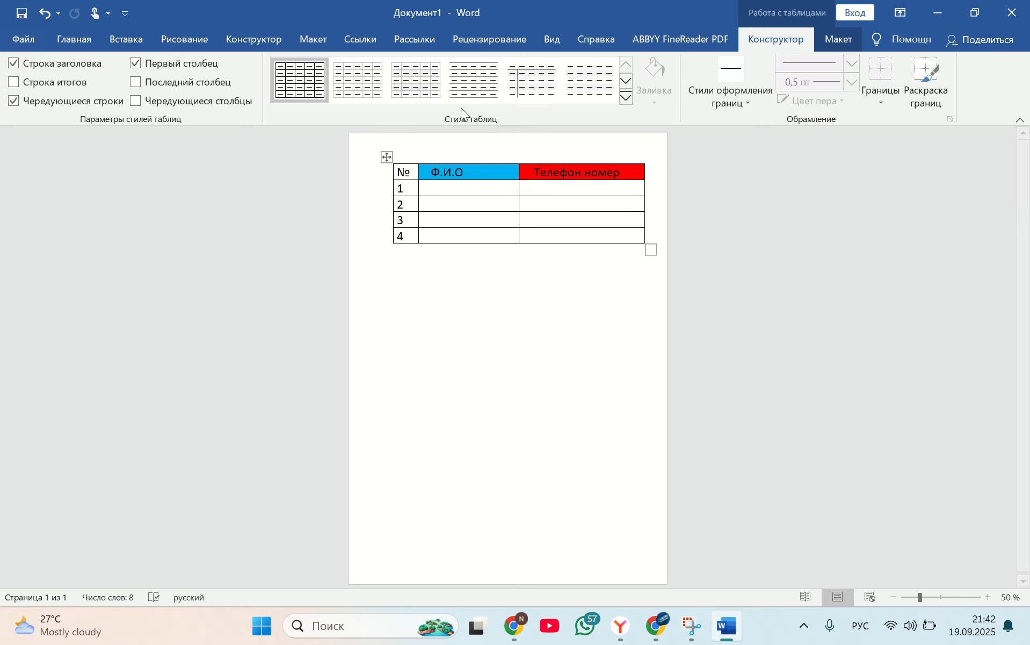
click(448, 71)
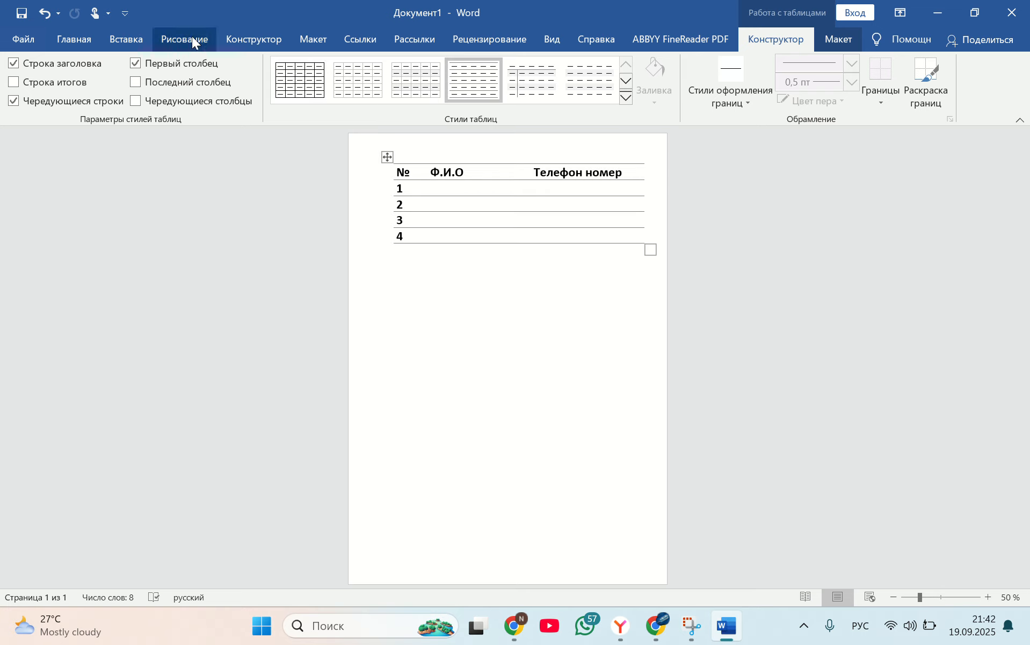
click(45, 14)
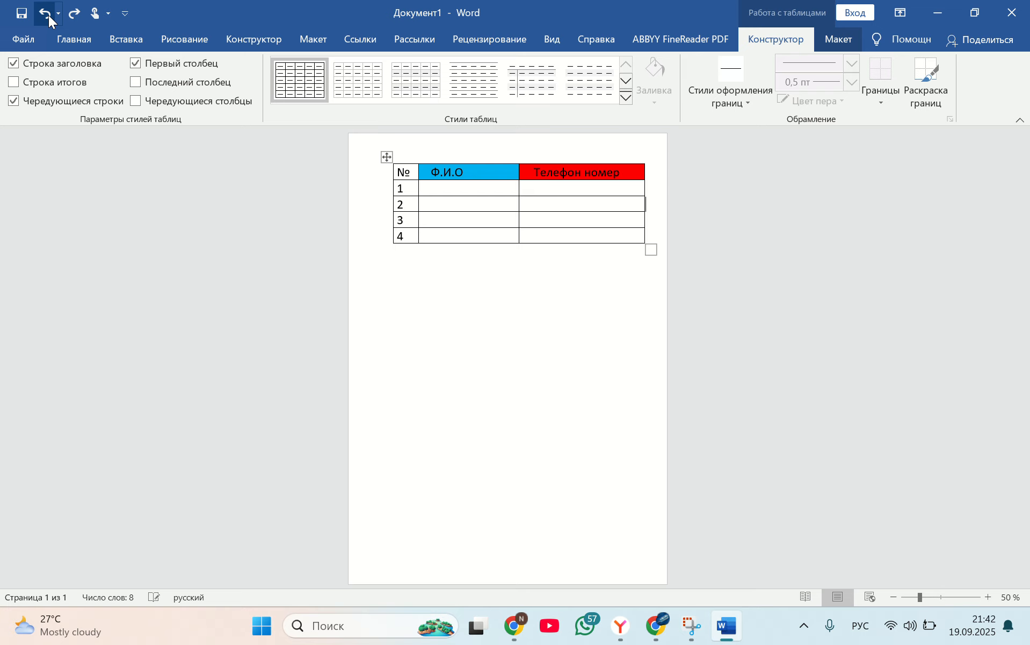
Insert an empty row above the row numbered 2.
click(840, 41)
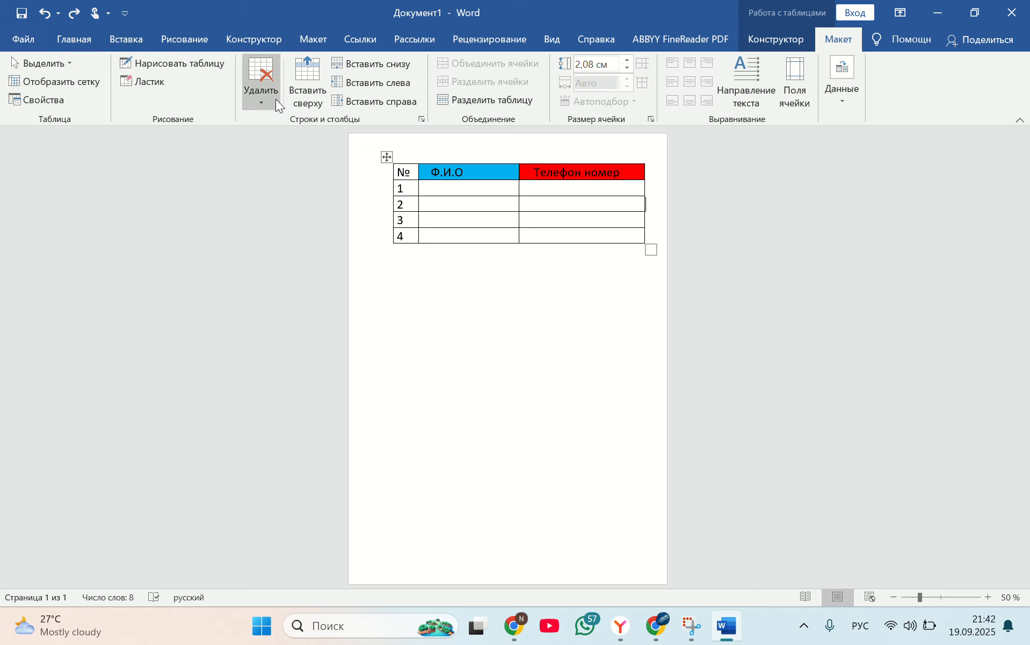
click(298, 88)
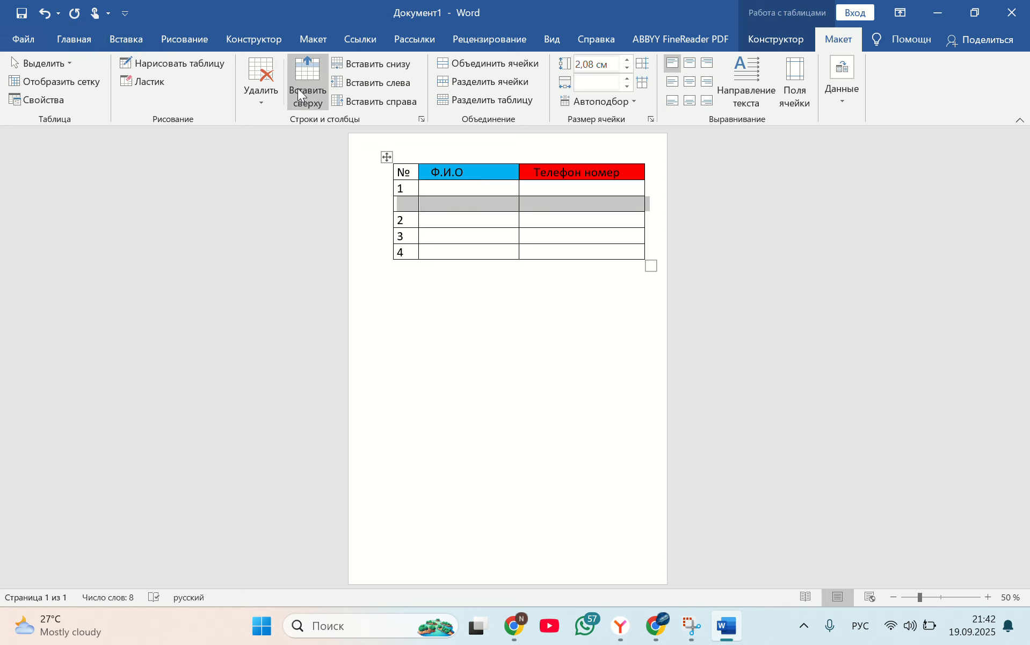
Insert one more empty row above the selected empty row between rows 1 and 2, and another below it.
click(297, 87)
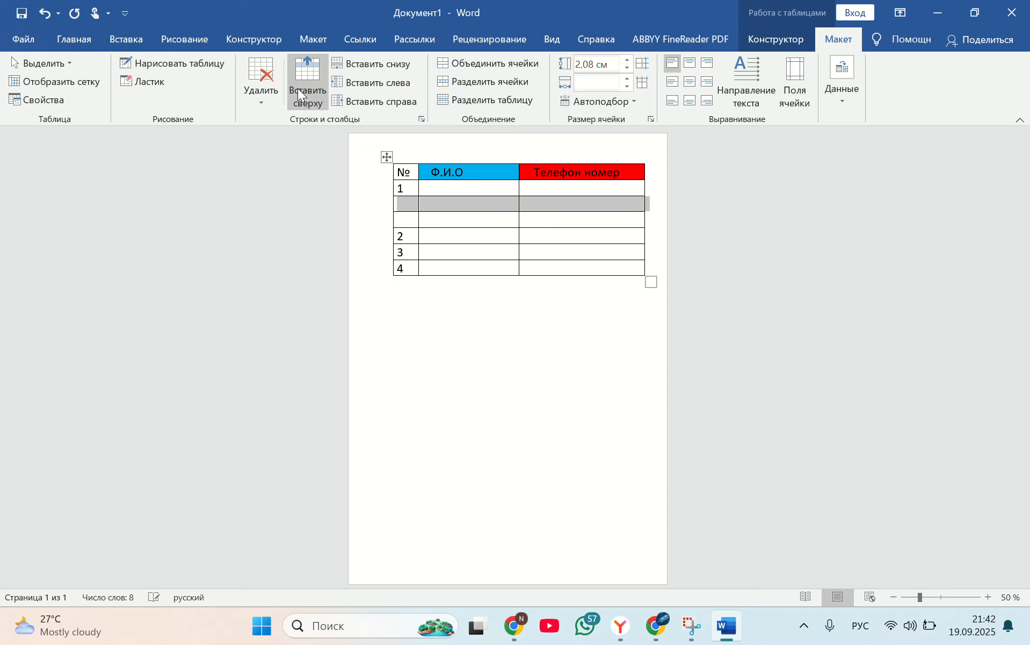
click(375, 65)
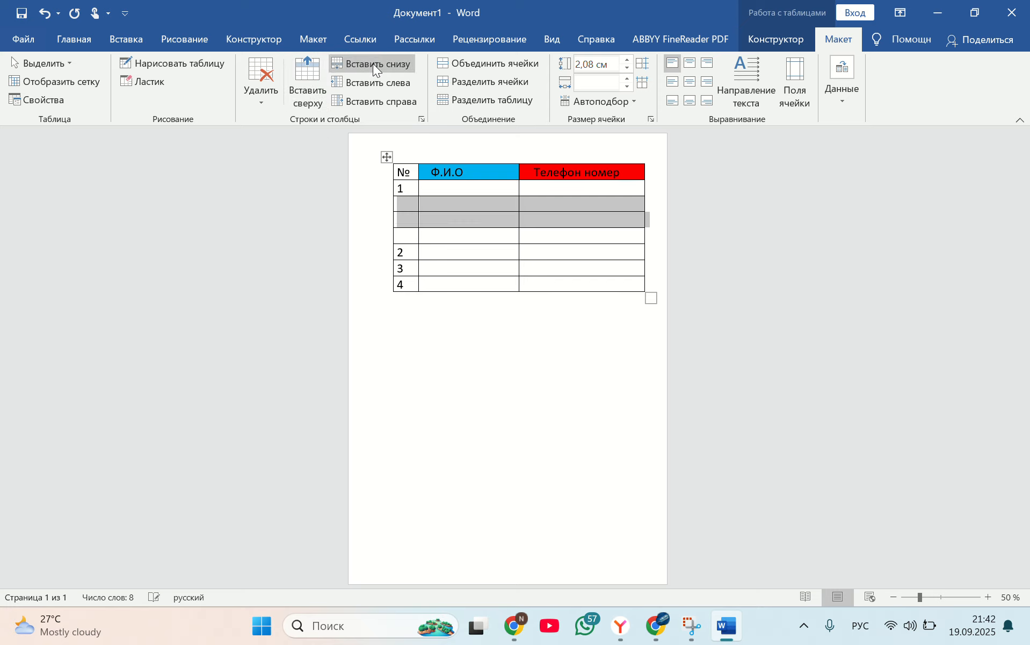
Try adding three empty columns left of the "№" column and three more to their right, and undo both insertions.
click(390, 88)
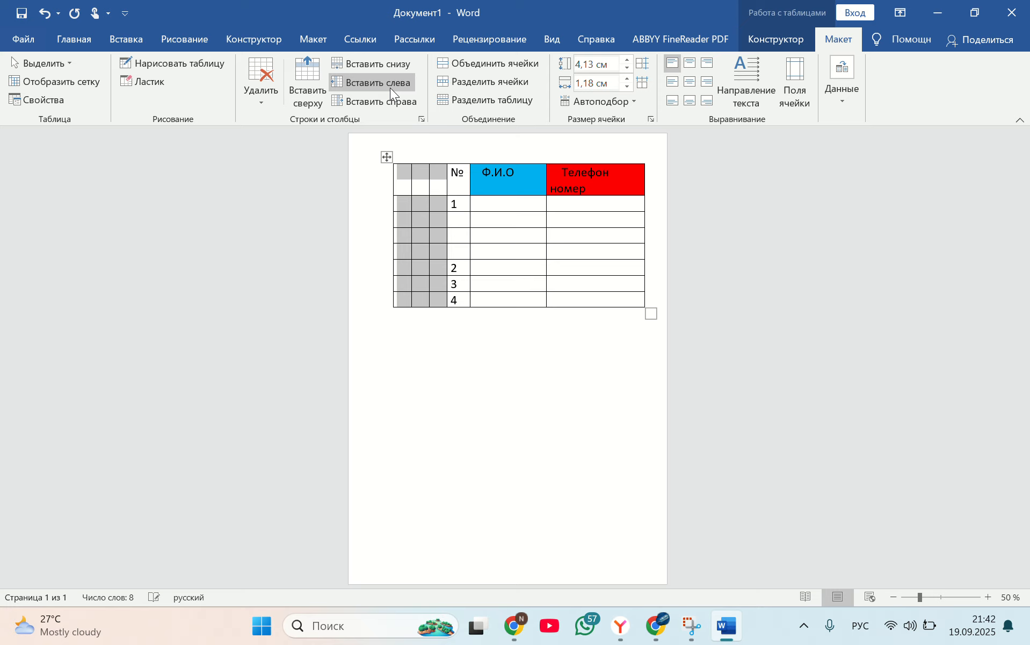
click(387, 95)
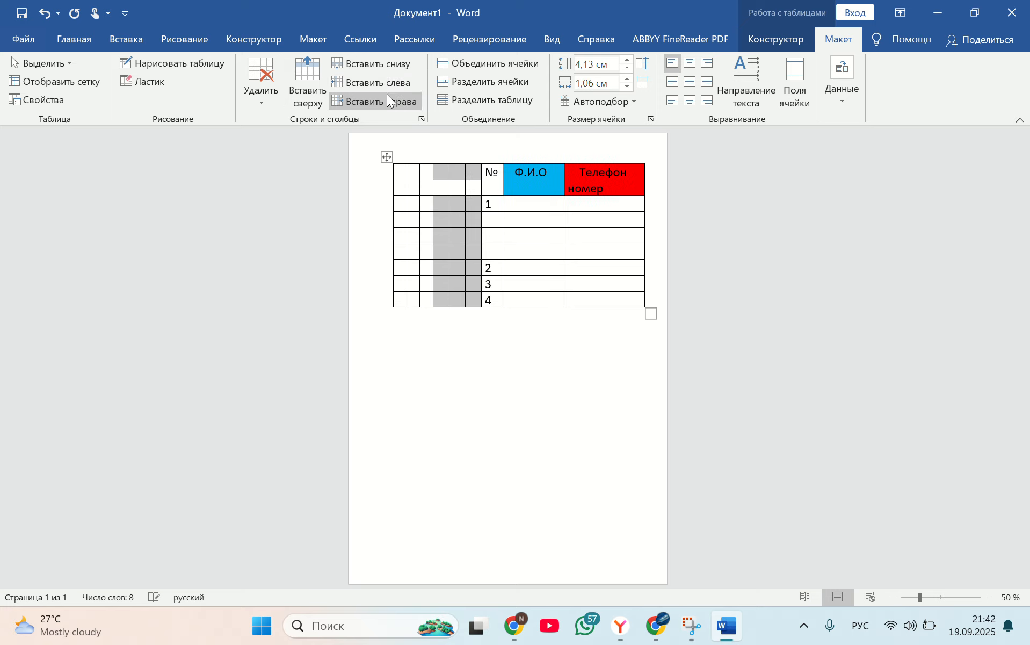
click(45, 23)
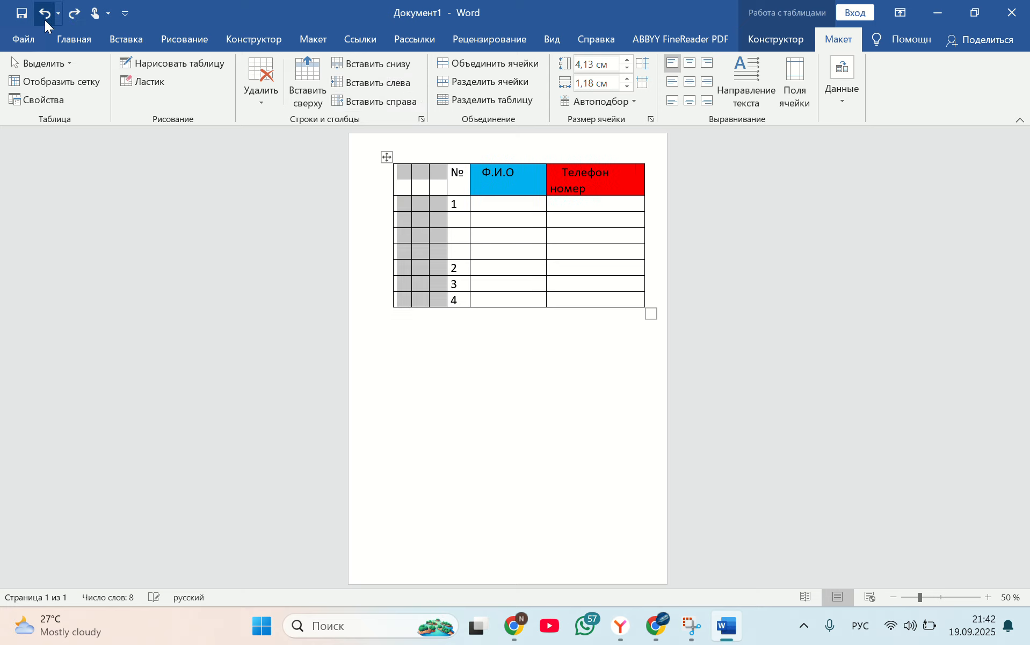
click(44, 20)
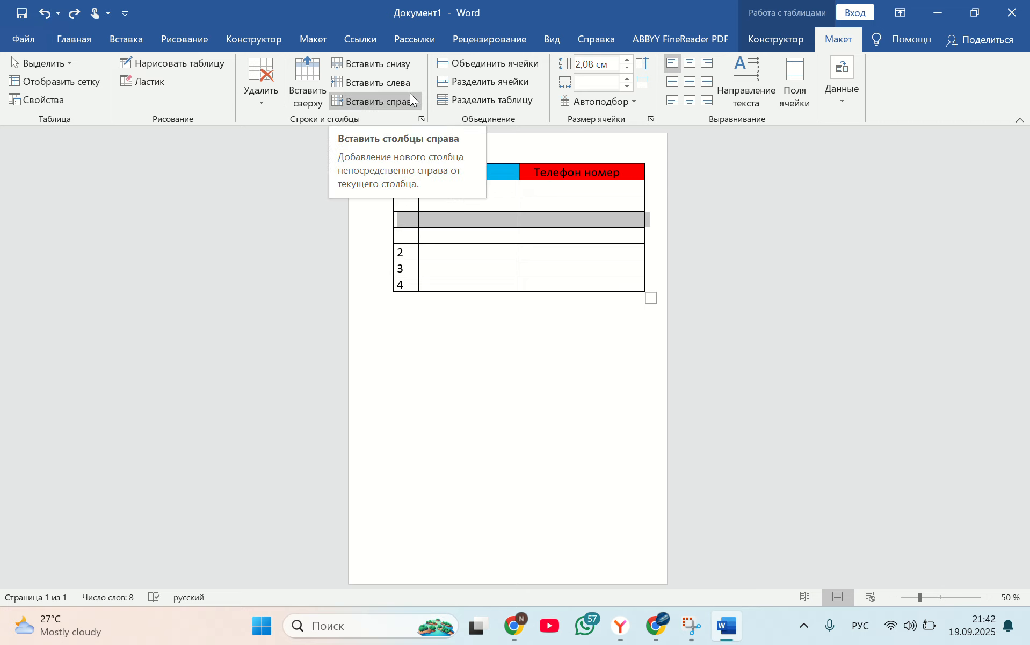
Insert six more empty rows below the selected empty row, between the rows numbered 1 and 2.
click(377, 63)
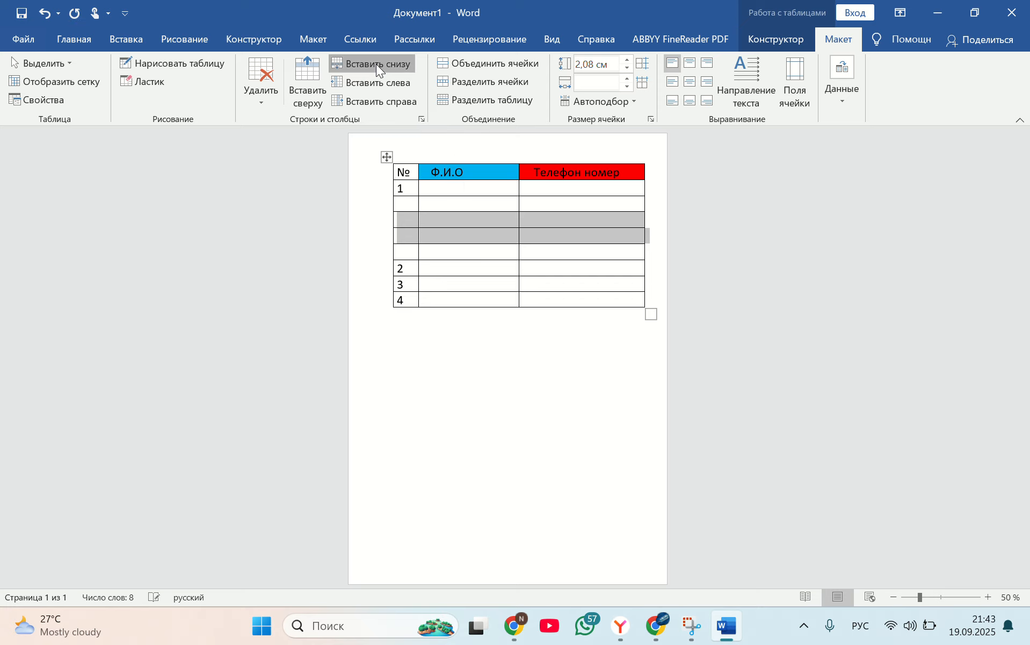
click(377, 63)
click(377, 64)
click(376, 64)
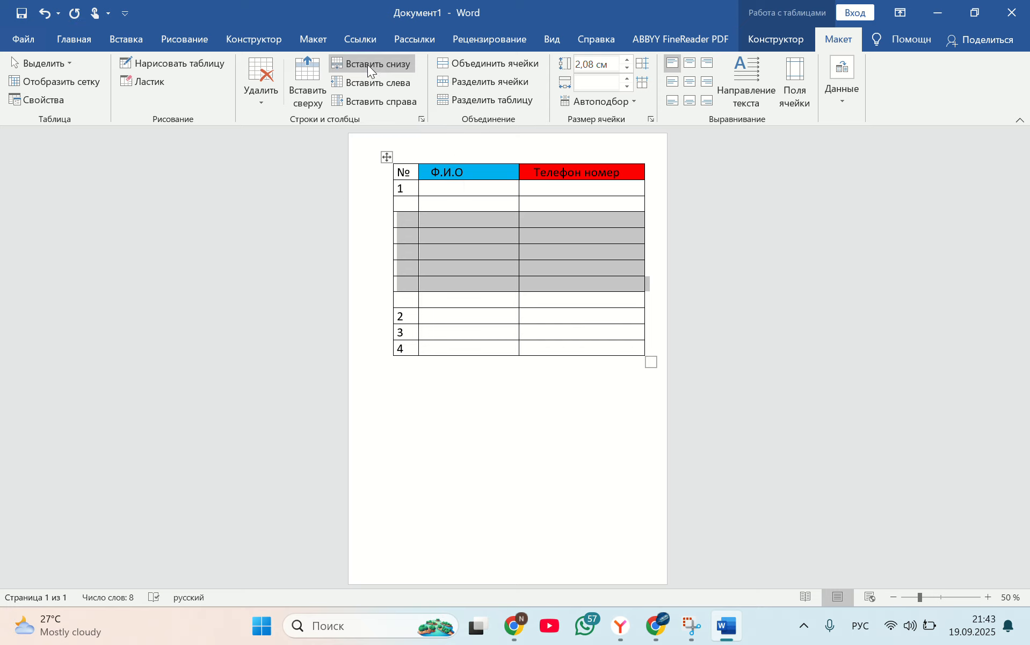
click(367, 63)
click(367, 62)
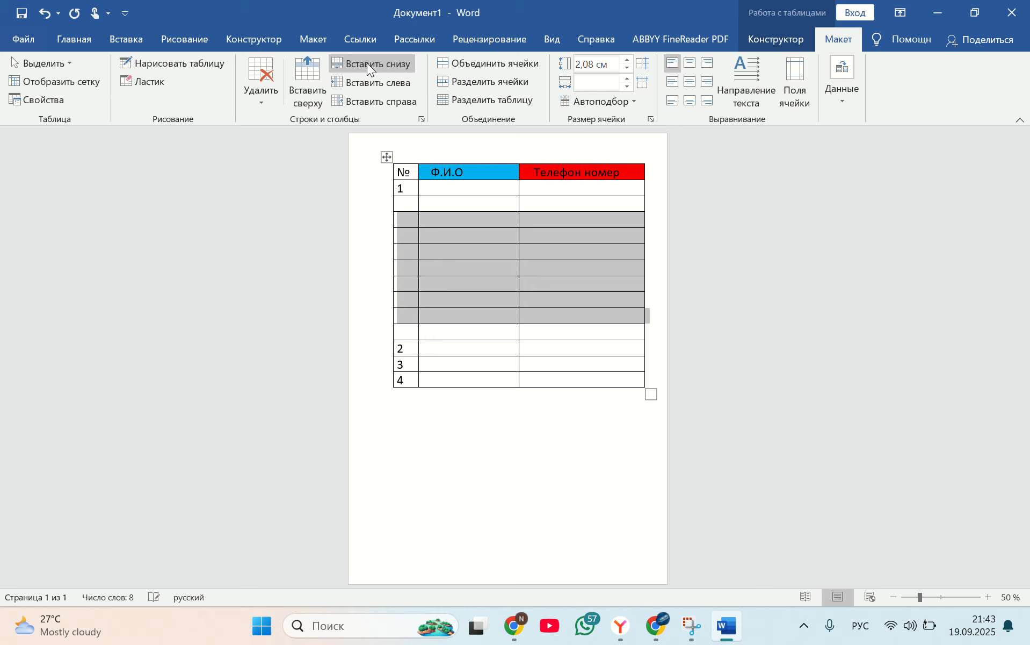
click(481, 460)
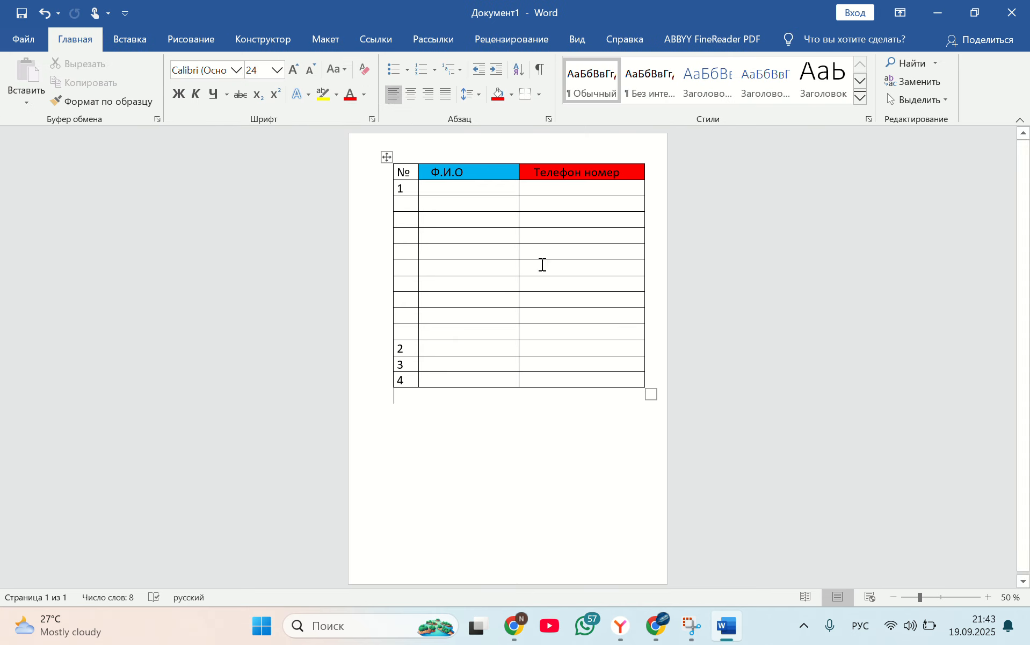
Align the "Ф.И.О" heading to the bottom centre of its cell.
click(485, 280)
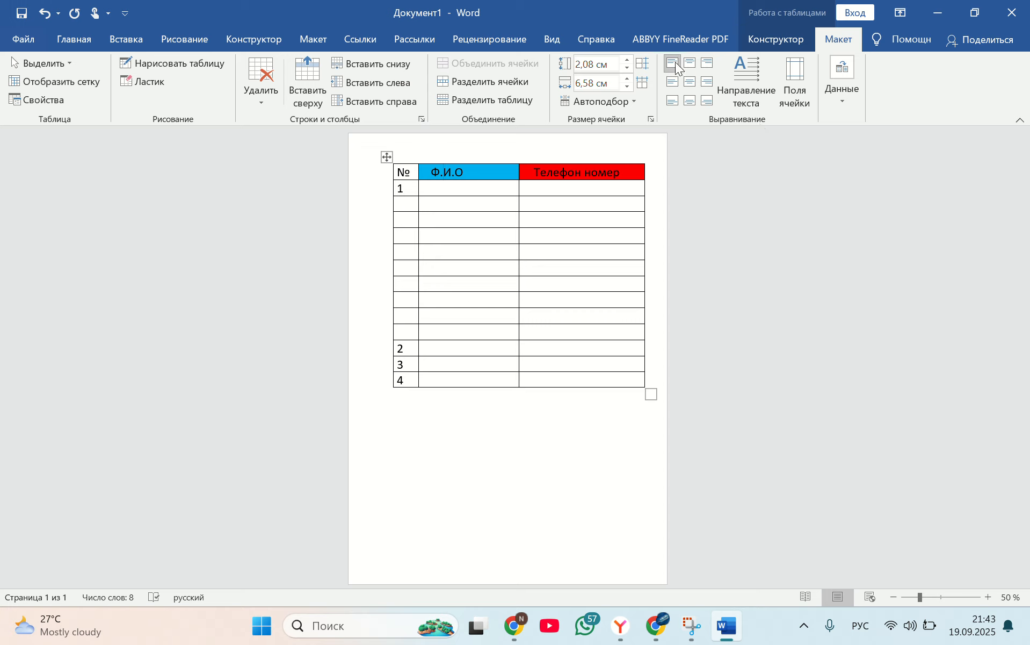
click(691, 67)
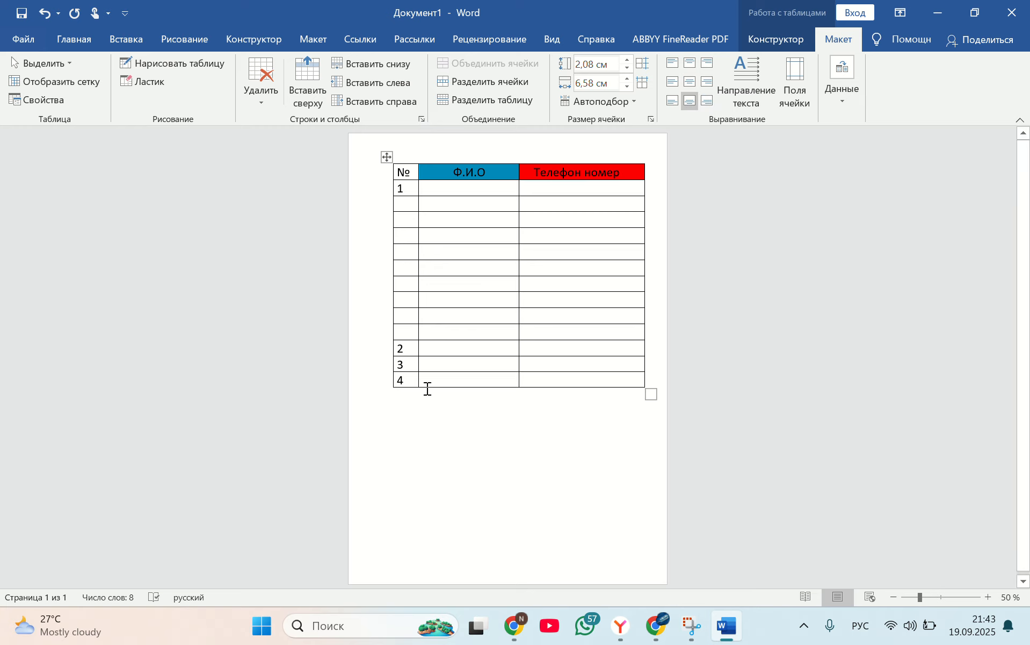
click(503, 449)
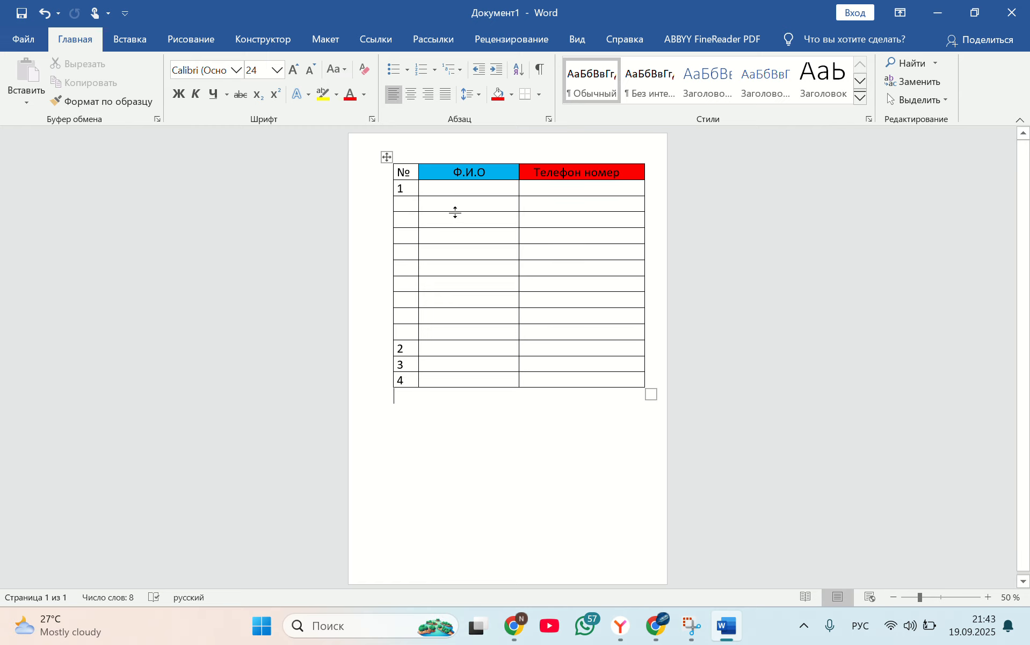
click(449, 192)
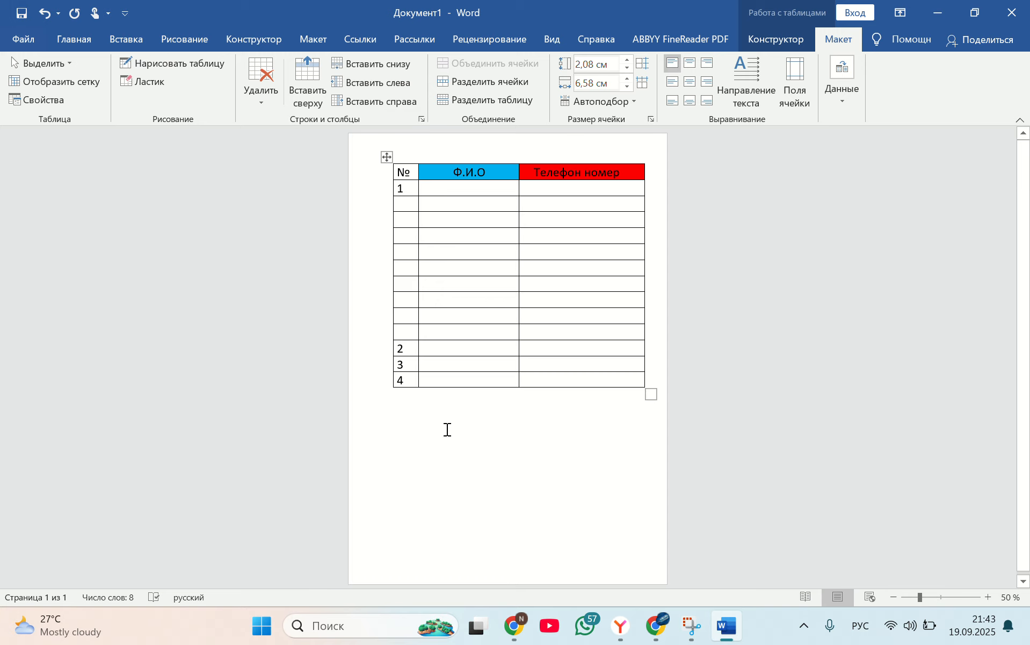